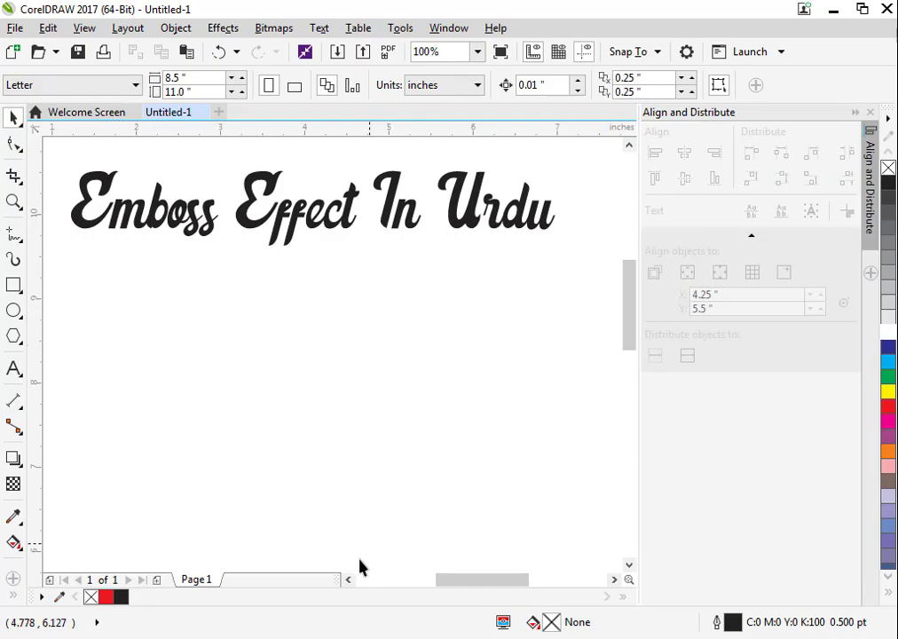
Write the Urdu word پاکستان in InPage and copy its text object.
text(اکستان)
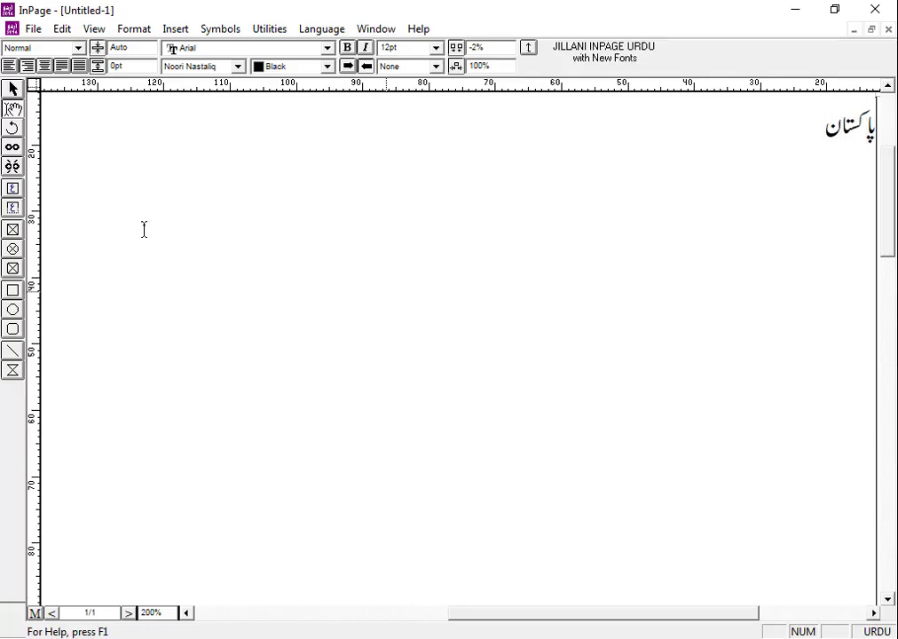
click(13, 89)
right_click(310, 204)
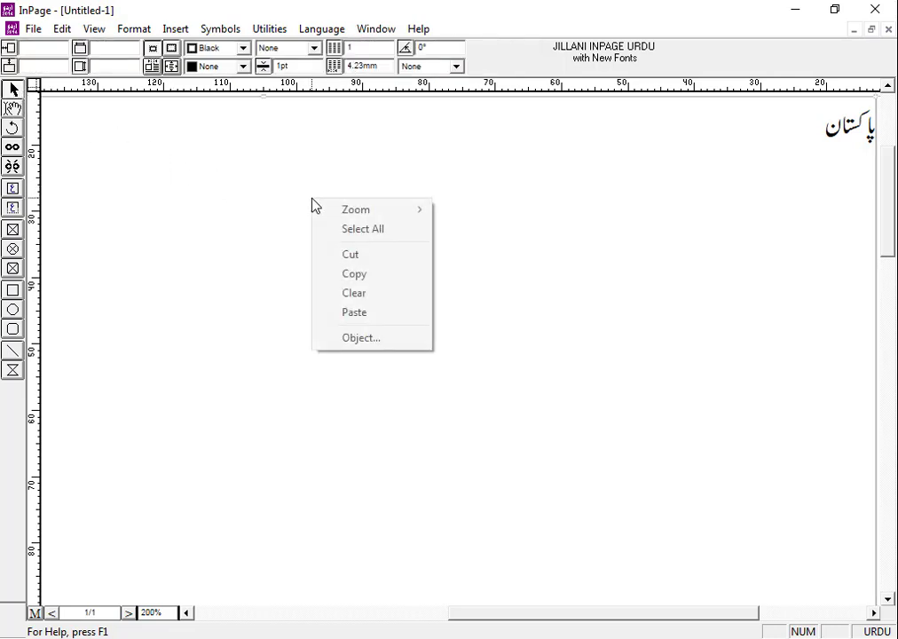
click(355, 274)
Switch back to CorelDRAW, paste the Urdu word and scale it to about 3.97 by 2.79 inches below the heading.
click(797, 10)
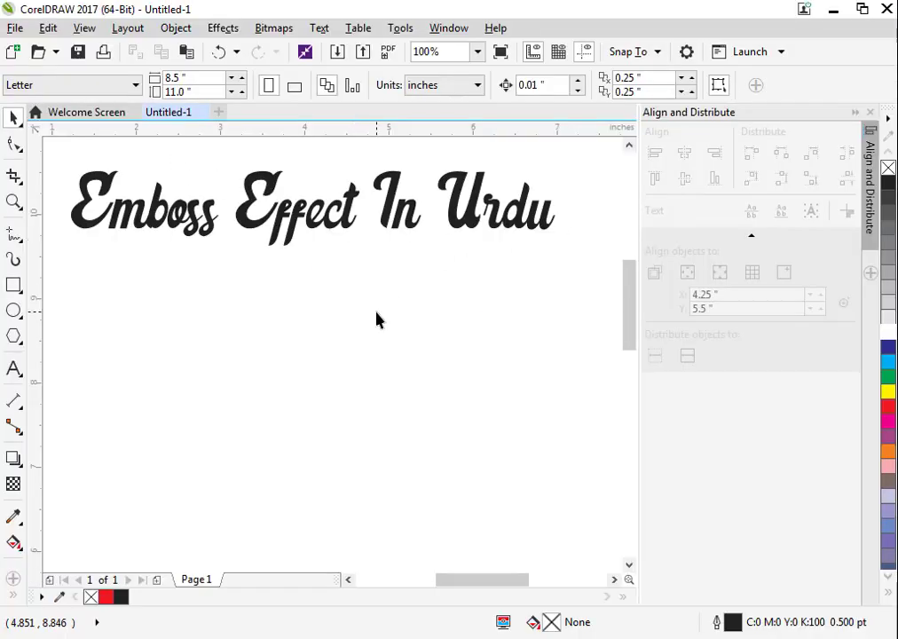
key(ctrl+v)
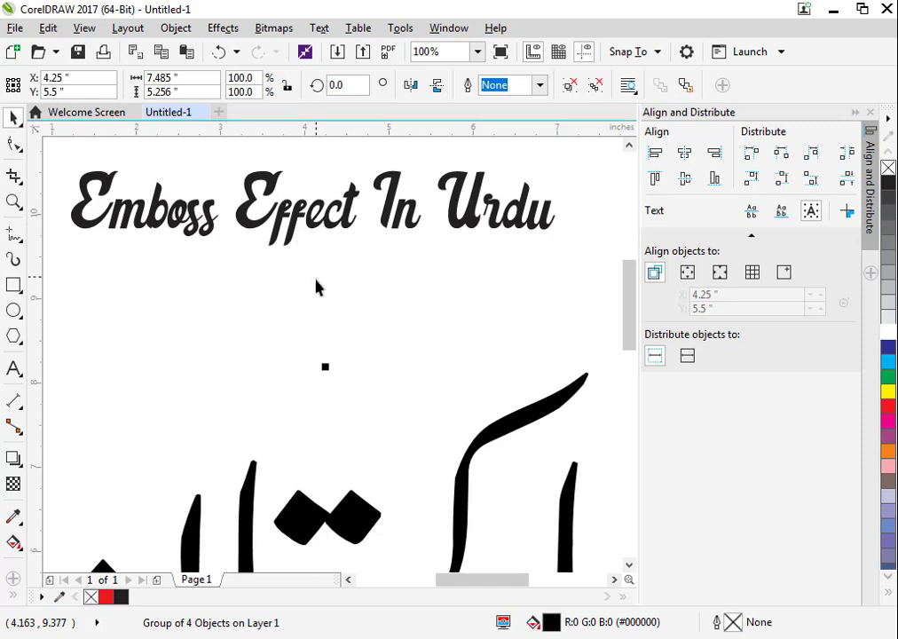
scroll(315, 300, down, 2)
drag(482, 548, 409, 539)
drag(392, 469, 393, 378)
shift+click(359, 257)
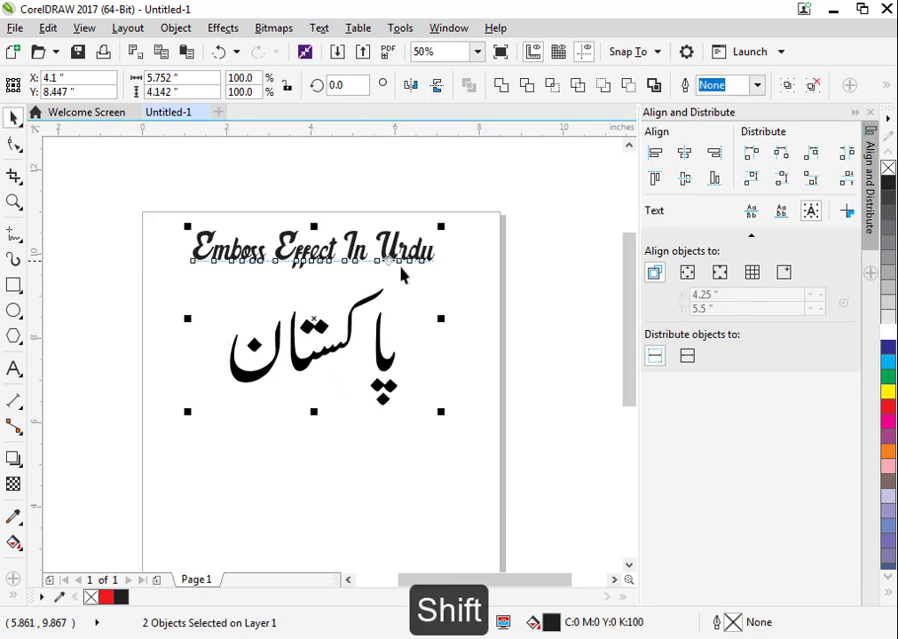
click(402, 311)
click(380, 364)
key(shift+F2)
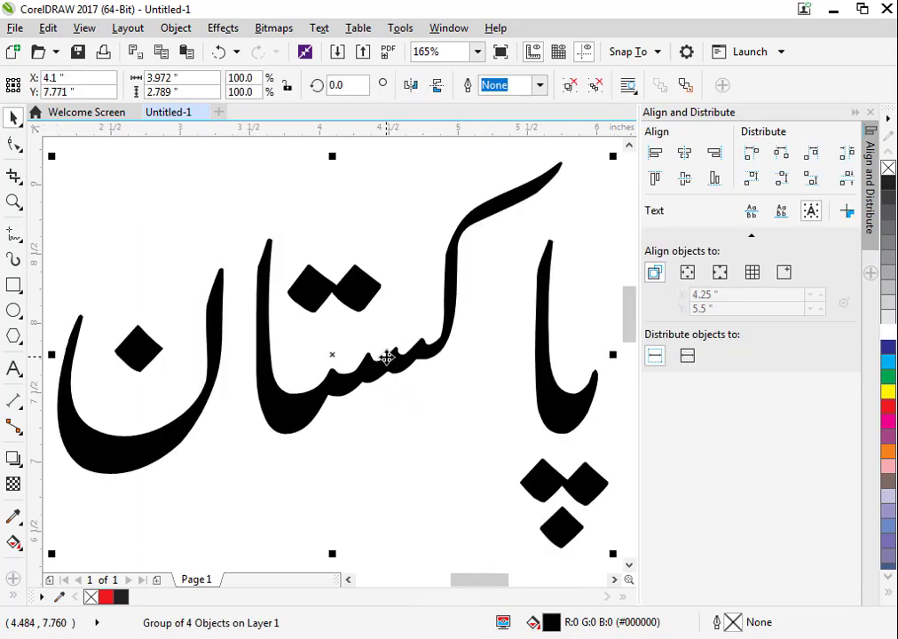
Ungroup the pasted word and move the پا letters with their dots closer to the rest of it.
click(569, 85)
click(497, 345)
click(581, 487)
shift+click(568, 423)
drag(568, 424, 530, 426)
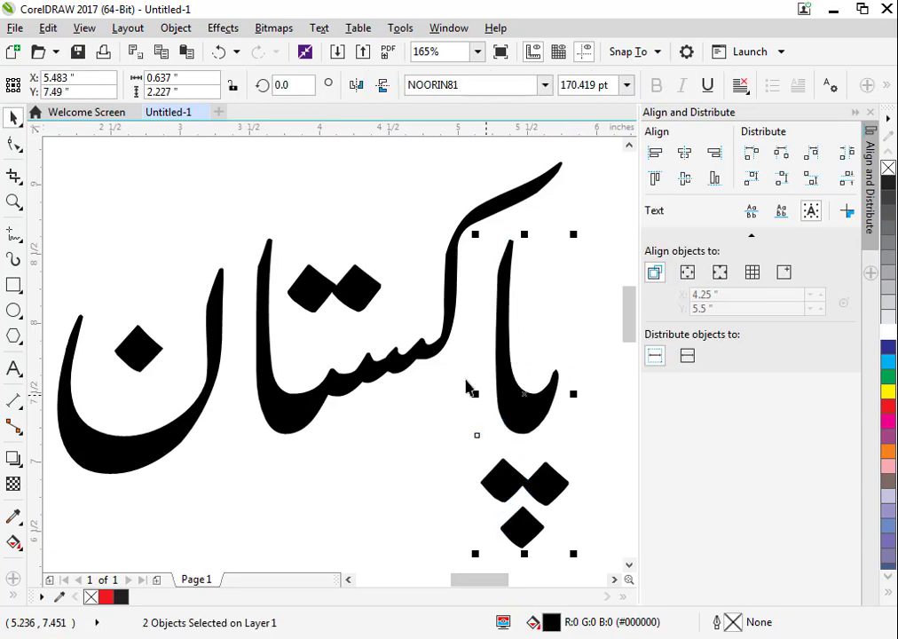
shift+click(432, 349)
drag(432, 349, 427, 366)
scroll(433, 350, down, 2)
drag(510, 283, 429, 452)
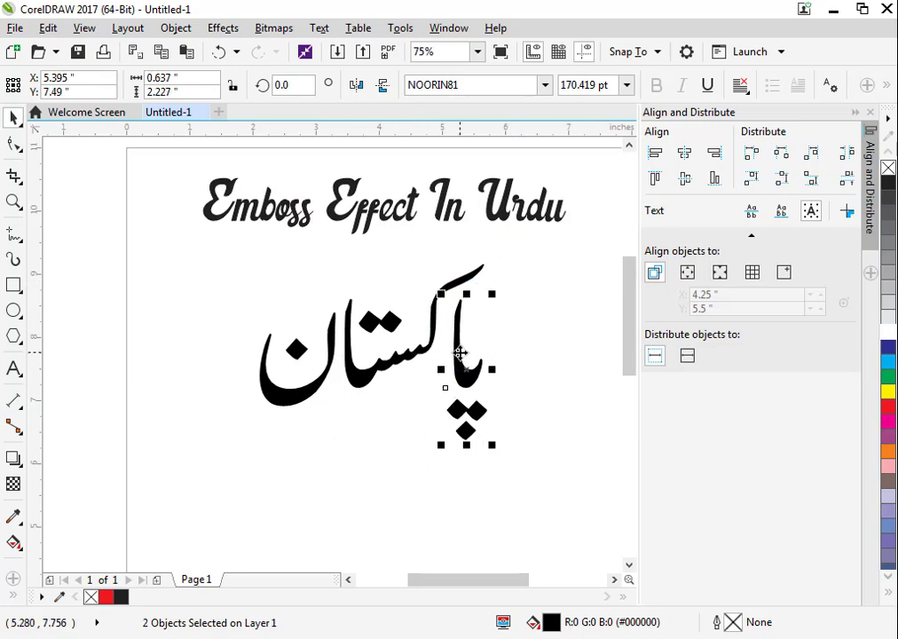
scroll(459, 353, up, 3)
mouse_move(454, 365)
mouse_down()
mouse_move(443, 373)
mouse_move(453, 366)
mouse_up()
scroll(443, 363, down, 1)
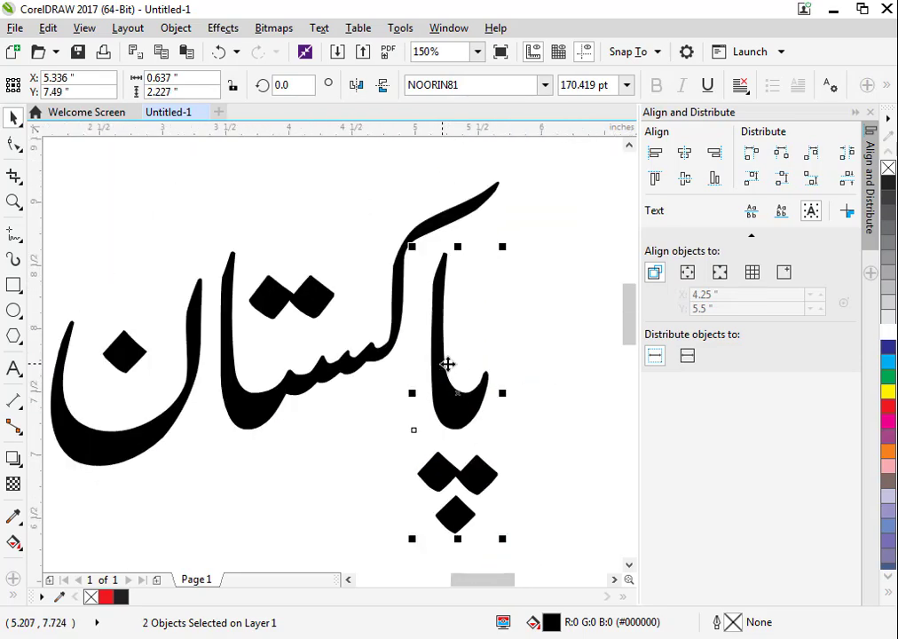
Move the three dots of پ up, closer to the letter.
click(483, 451)
click(479, 472)
mouse_move(480, 472)
mouse_down()
mouse_move(485, 481)
mouse_move(475, 454)
mouse_up()
Duplicate the adjusted word to the left of the original and weld the copy into a single curve.
scroll(474, 455, down, 1)
drag(505, 300, 249, 499)
drag(477, 429, 208, 441)
key(ctrl+q)
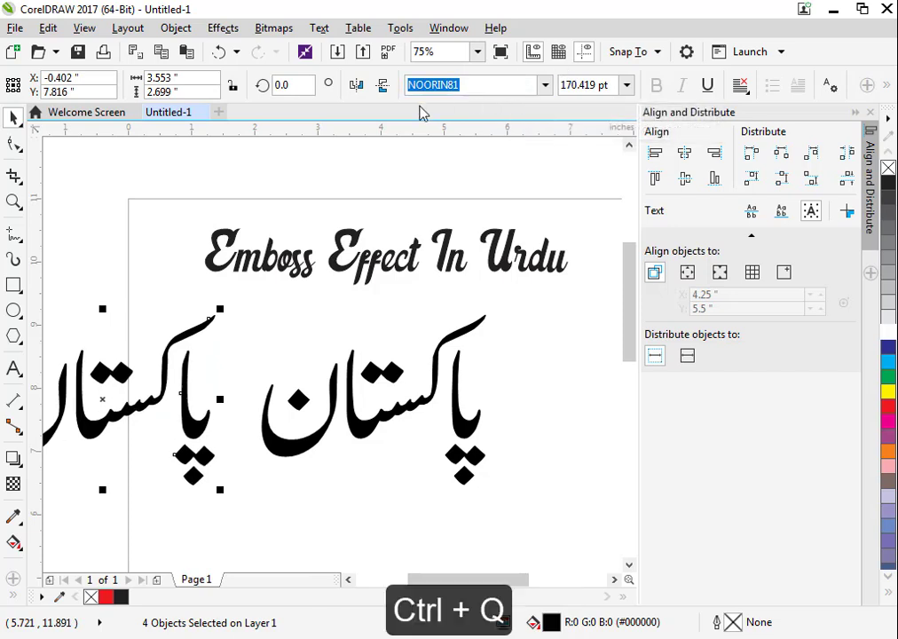
click(500, 85)
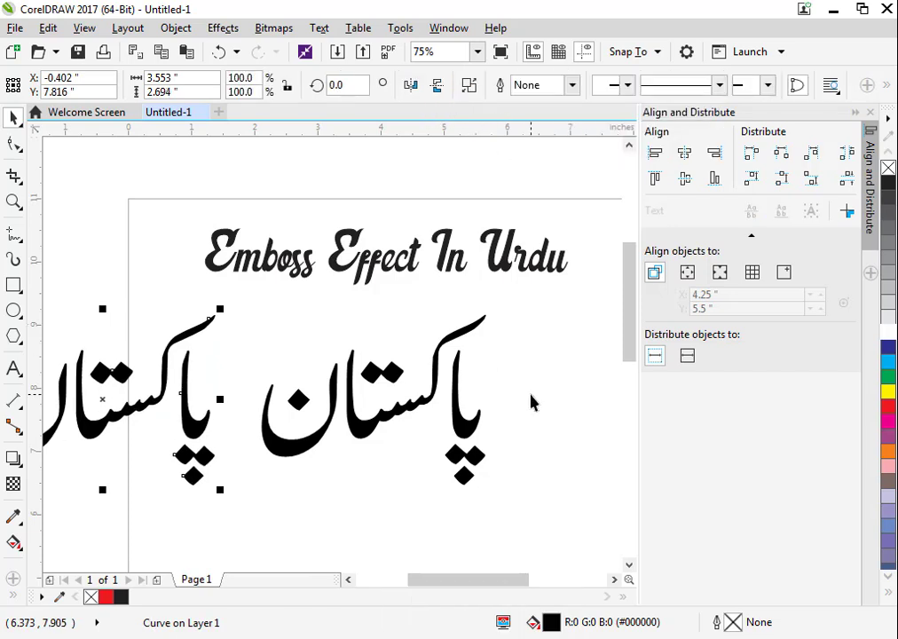
Convert the original Urdu word's parts to curves and weld them into a single object.
click(531, 403)
click(462, 413)
drag(518, 301, 227, 513)
key(ctrl+q)
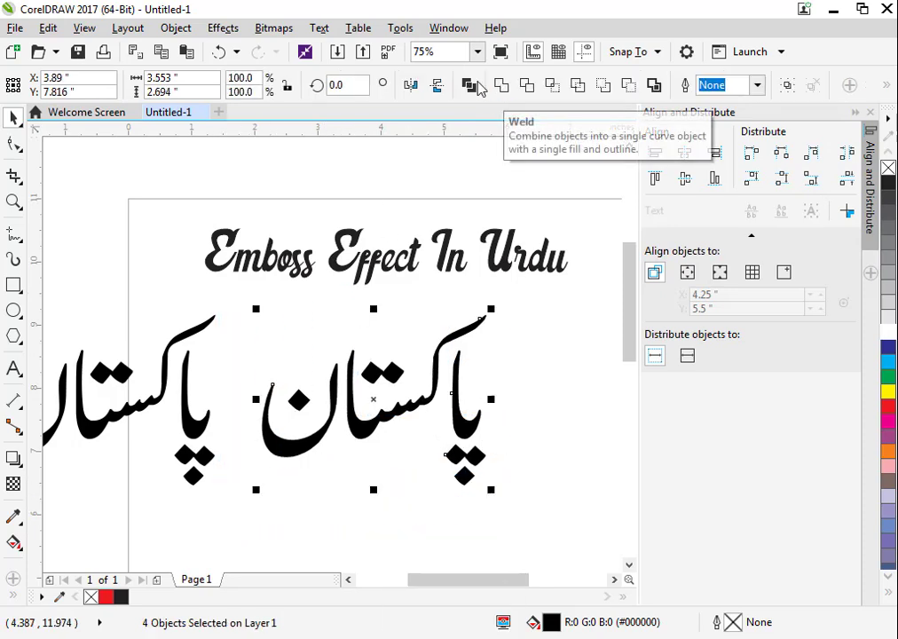
click(501, 85)
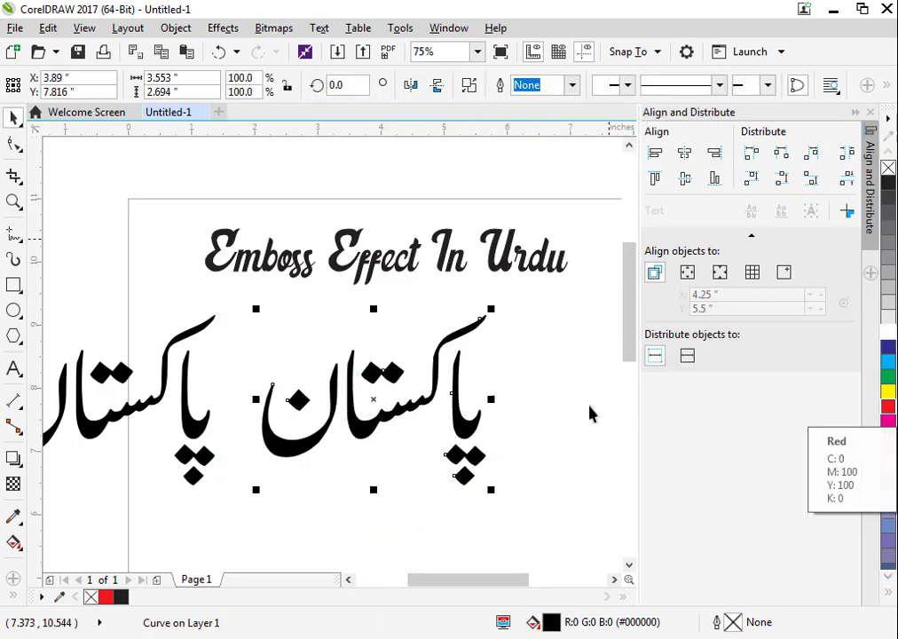
Fill the welded word with red and place a duplicate of it straight below.
click(533, 423)
click(463, 427)
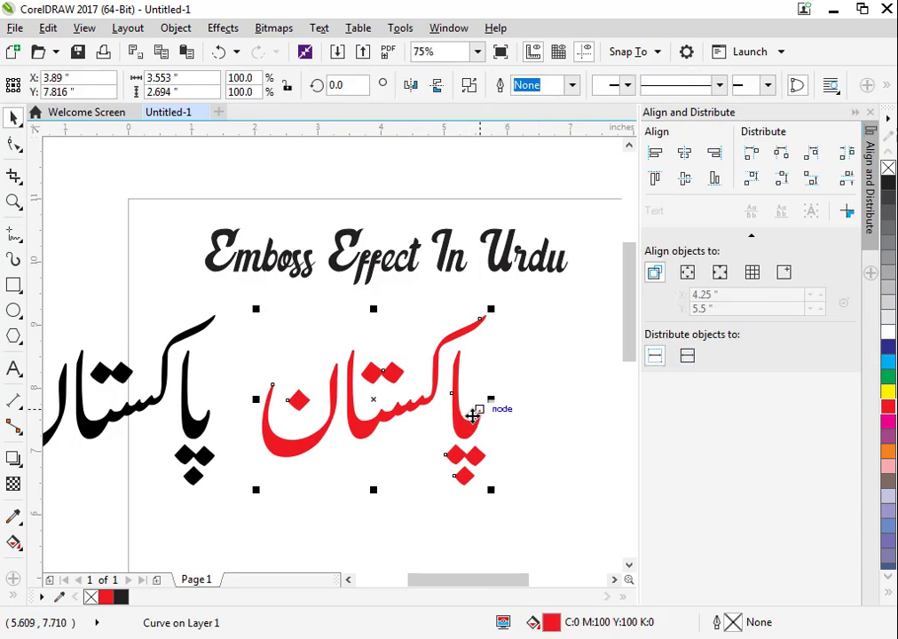
scroll(405, 405, down, 2)
drag(405, 405, 409, 515)
ctrl+right_click(409, 515)
Convert the upper red word to a 300 dpi RGB bitmap with anti-aliasing and a transparent background.
scroll(430, 407, up, 2)
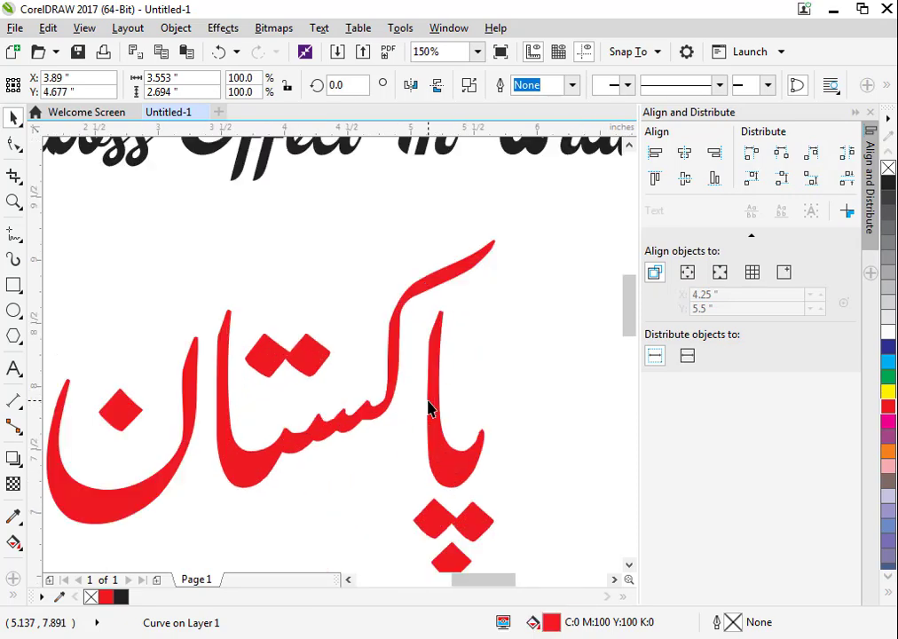
click(273, 27)
click(298, 54)
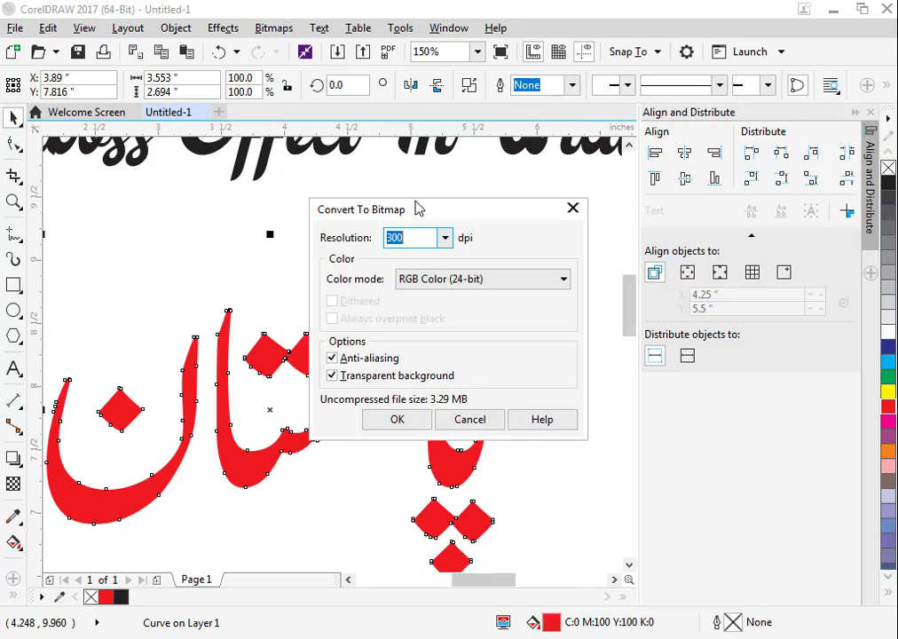
click(410, 424)
Apply the Plastic texture effect to the red bitmap with the highlight set to 90.
click(271, 30)
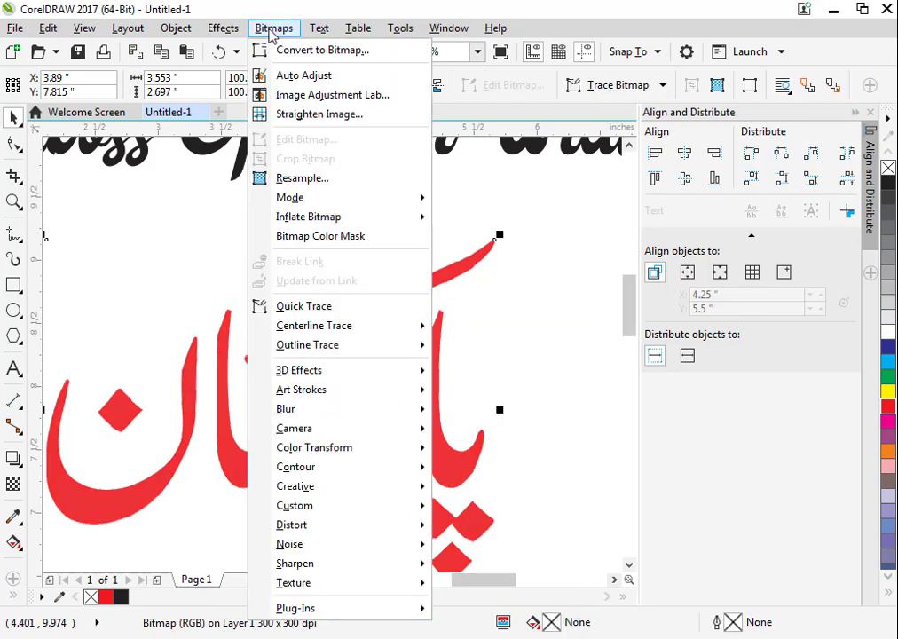
mouse_move(331, 584)
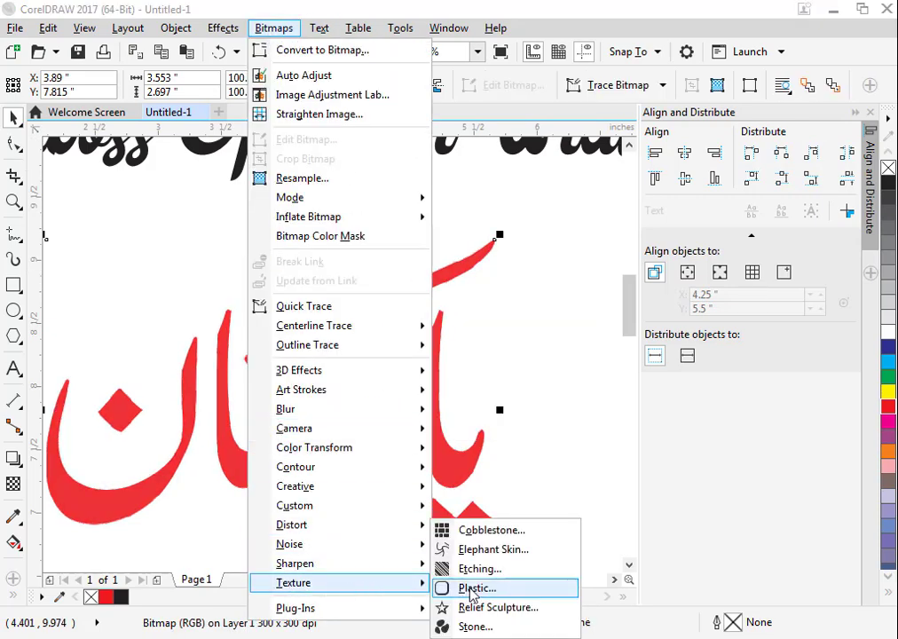
click(481, 589)
drag(490, 218, 644, 134)
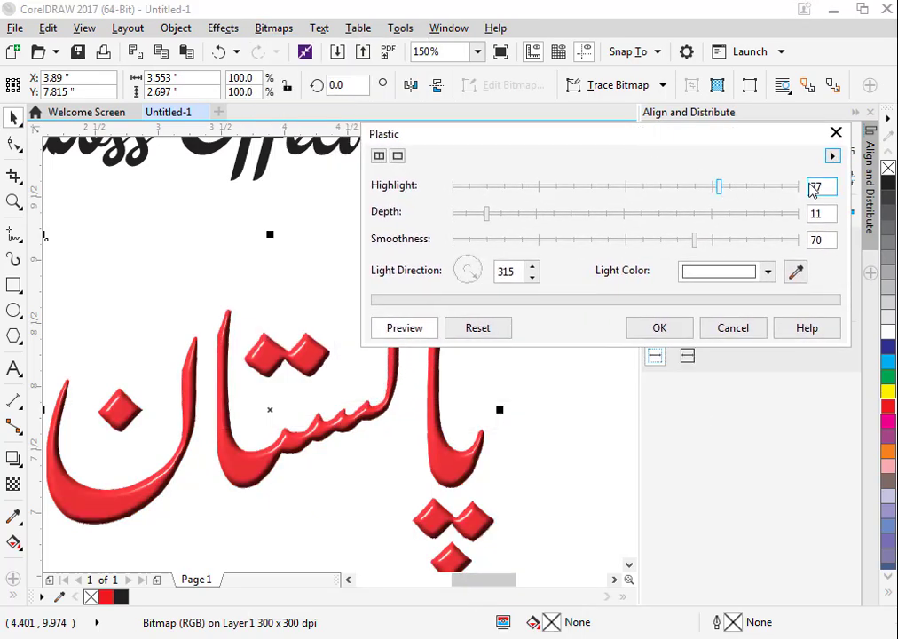
double_click(832, 186)
text(90)
key(Return)
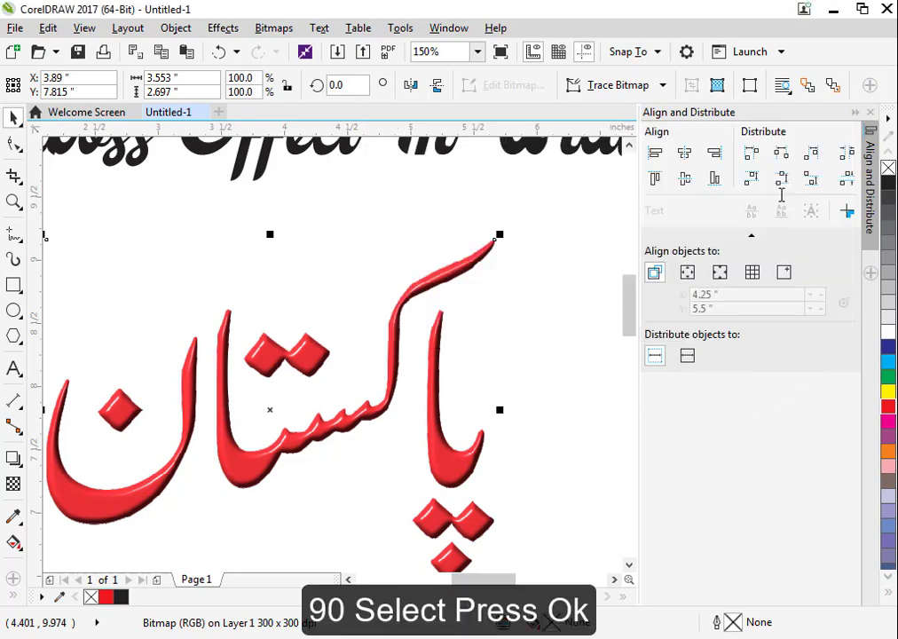
Apply the Plastic texture to the red bitmap again with depth 18 and smoothness 72.
click(268, 28)
mouse_move(315, 584)
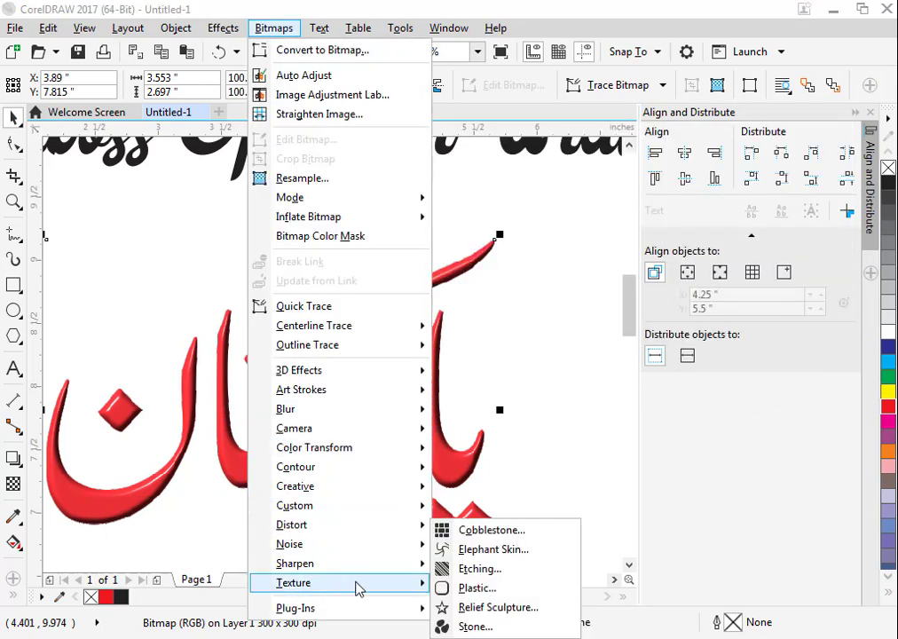
click(466, 586)
drag(521, 212, 648, 85)
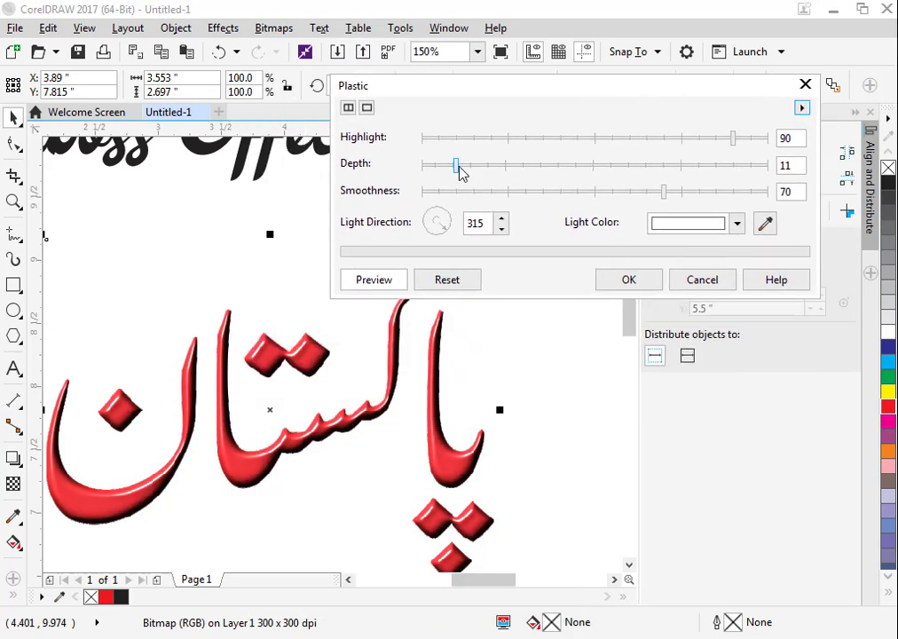
click(470, 174)
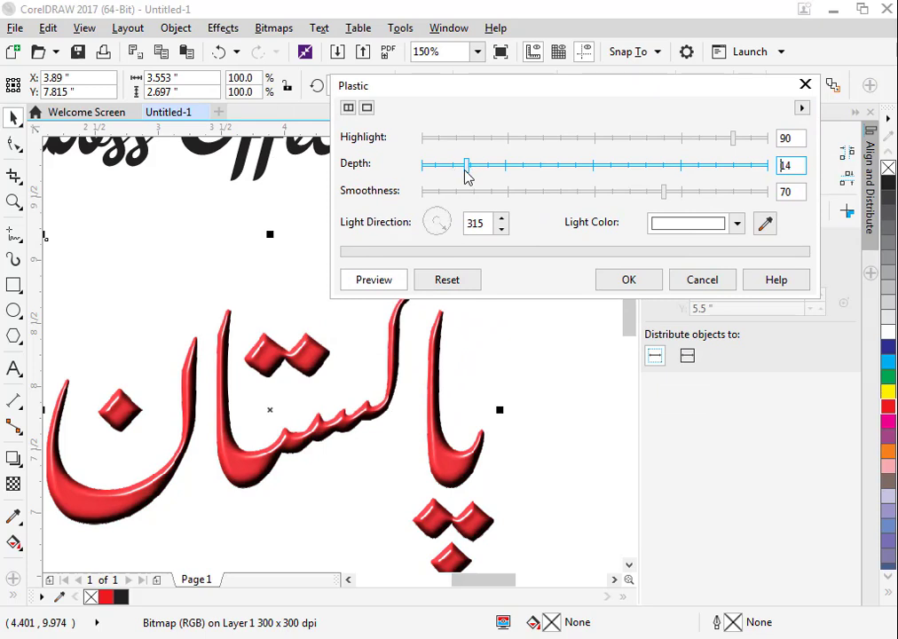
drag(468, 174, 481, 172)
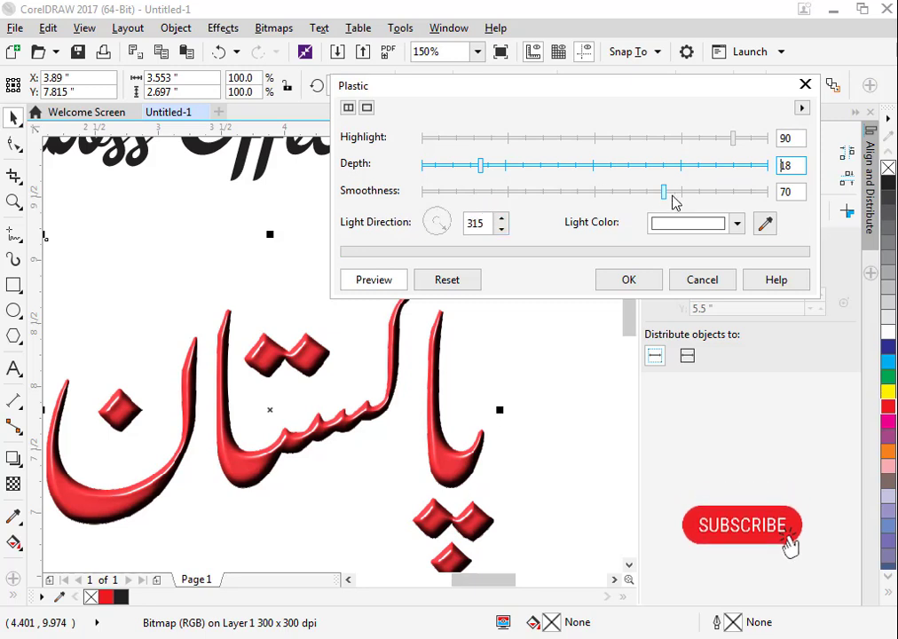
mouse_move(666, 190)
mouse_down()
mouse_move(680, 194)
mouse_move(671, 195)
mouse_up()
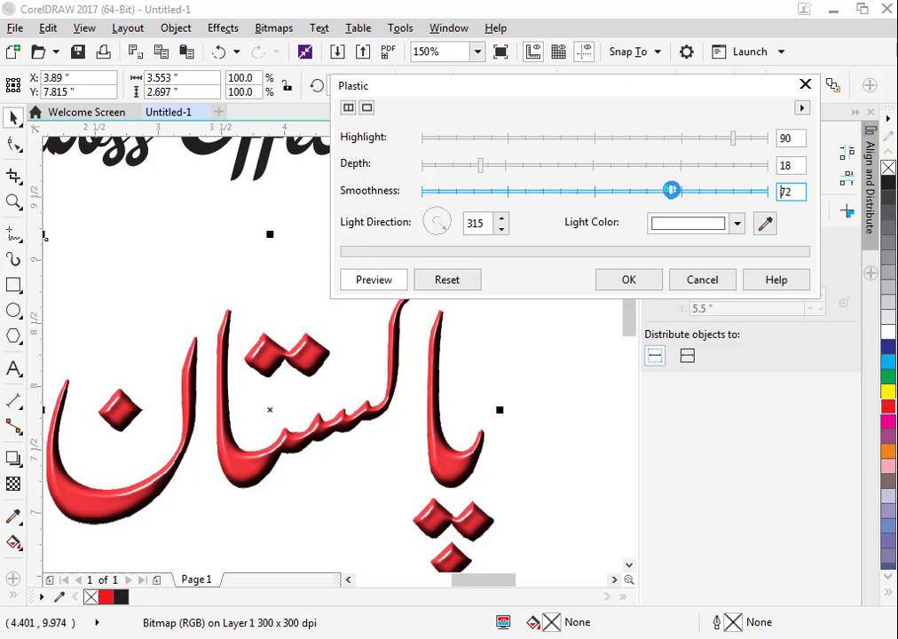
click(629, 280)
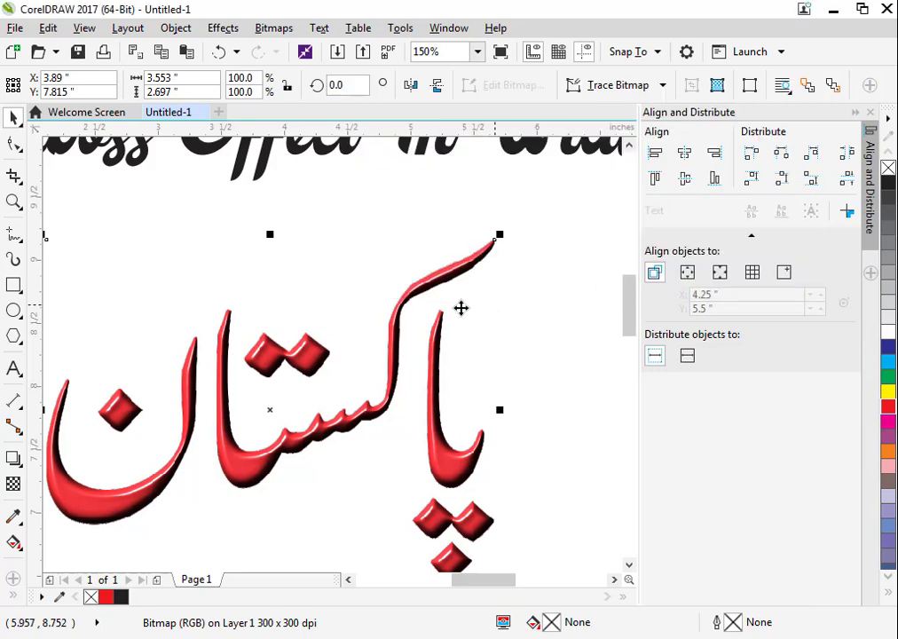
Fill the lower copy of the word with black and convert it to a 300 dpi bitmap with a transparent background.
scroll(446, 304, down, 1)
click(427, 511)
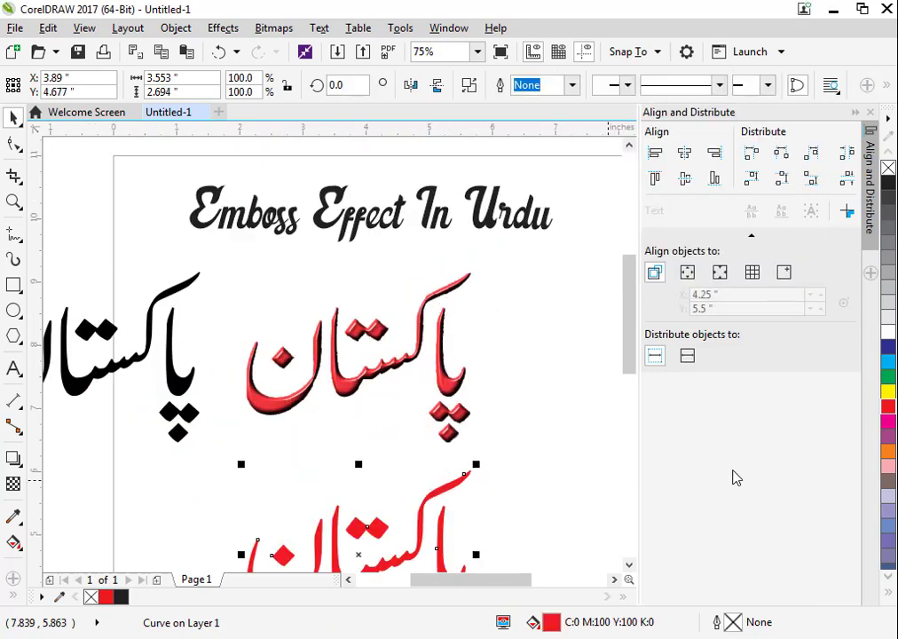
click(892, 188)
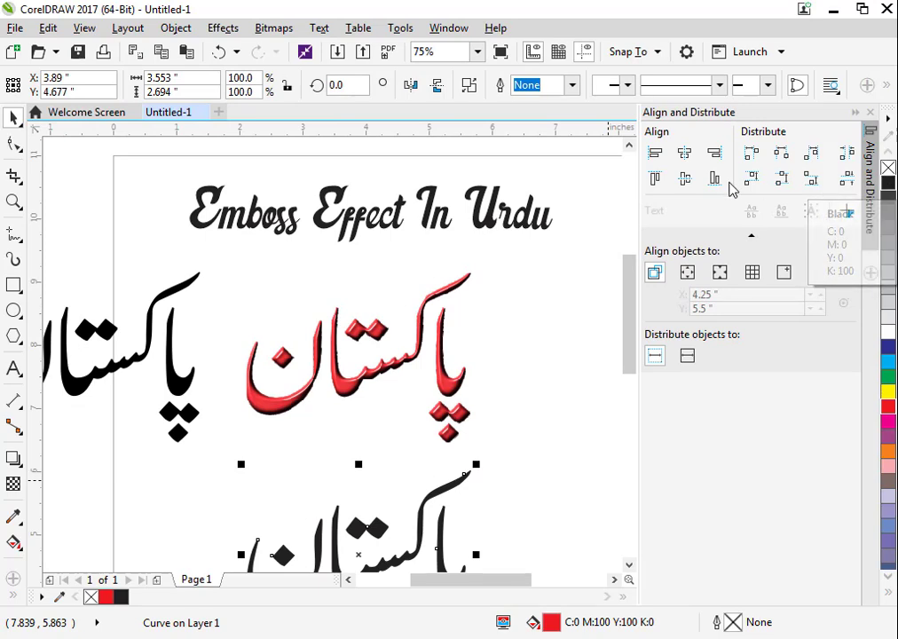
click(272, 31)
click(302, 51)
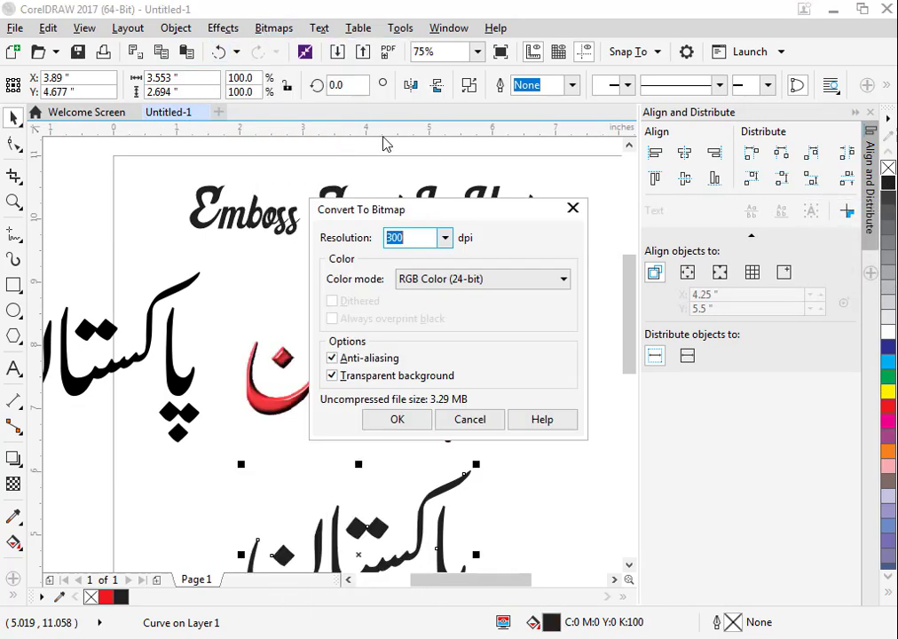
click(401, 421)
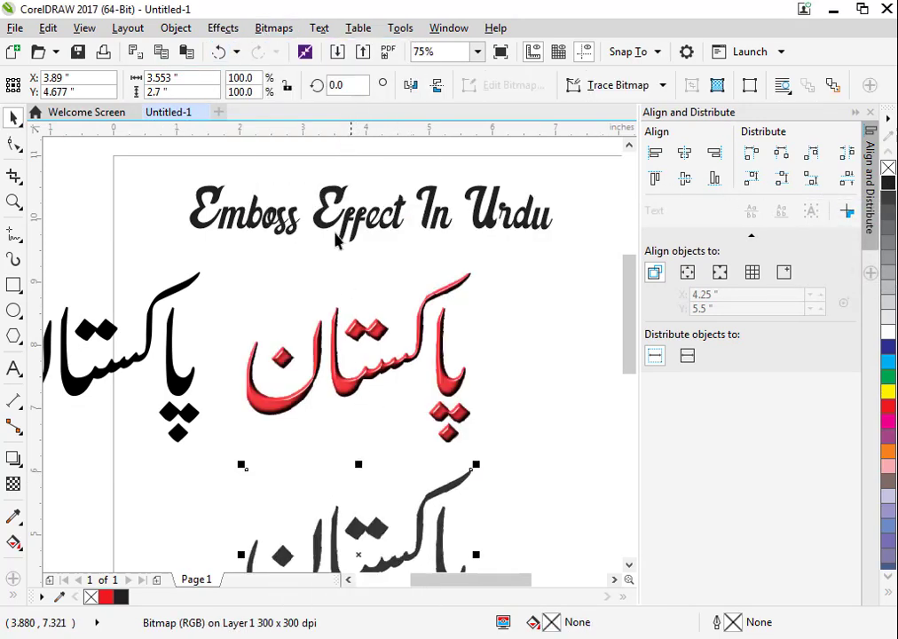
Apply a Gaussian Blur with a 29-pixel radius to the black bitmap.
click(275, 32)
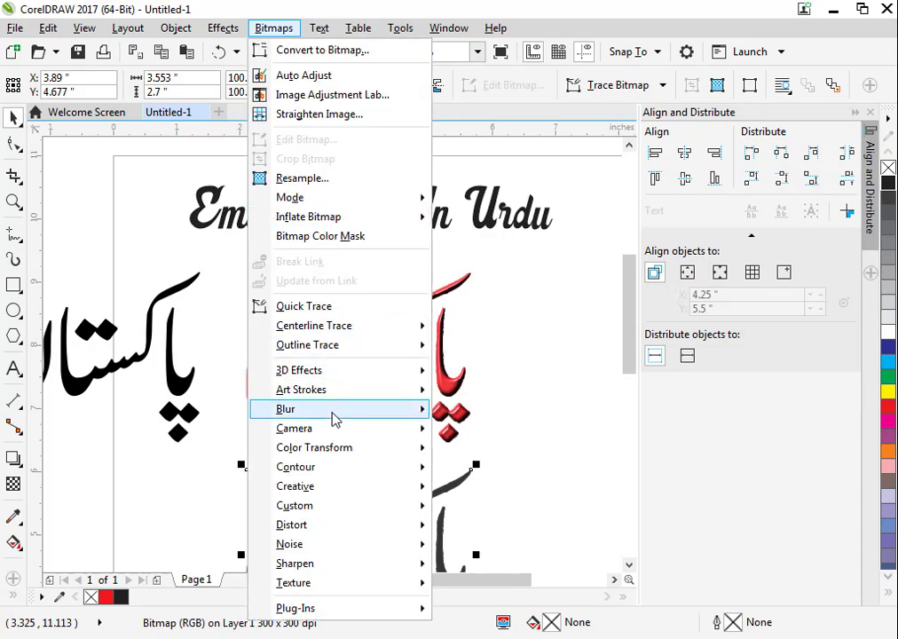
mouse_move(333, 411)
click(491, 431)
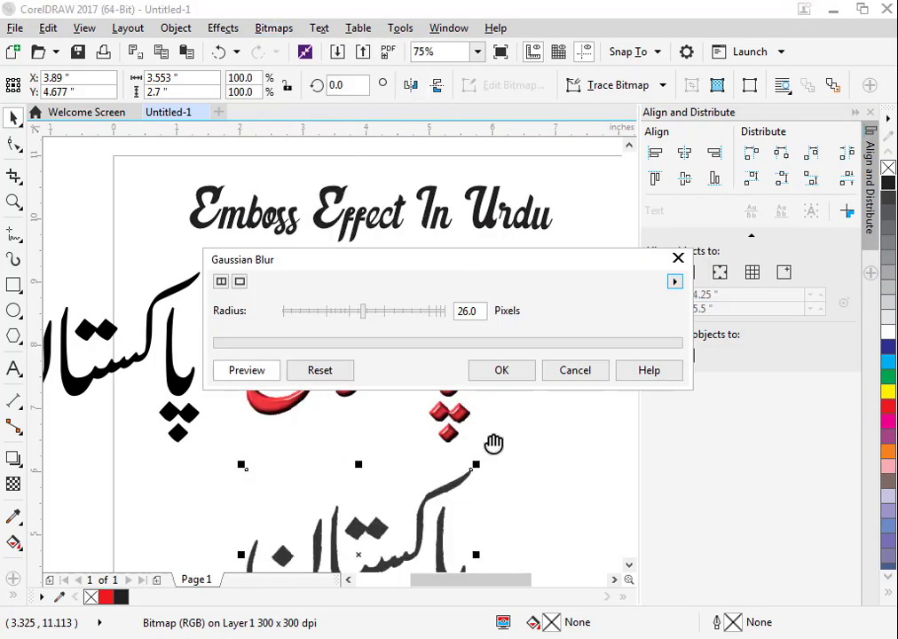
click(376, 313)
click(367, 314)
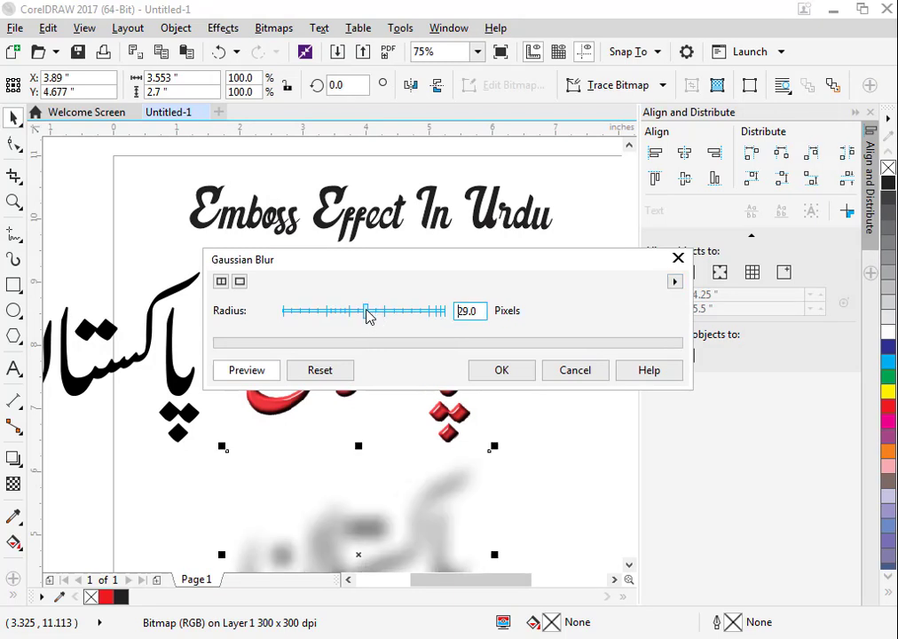
click(491, 375)
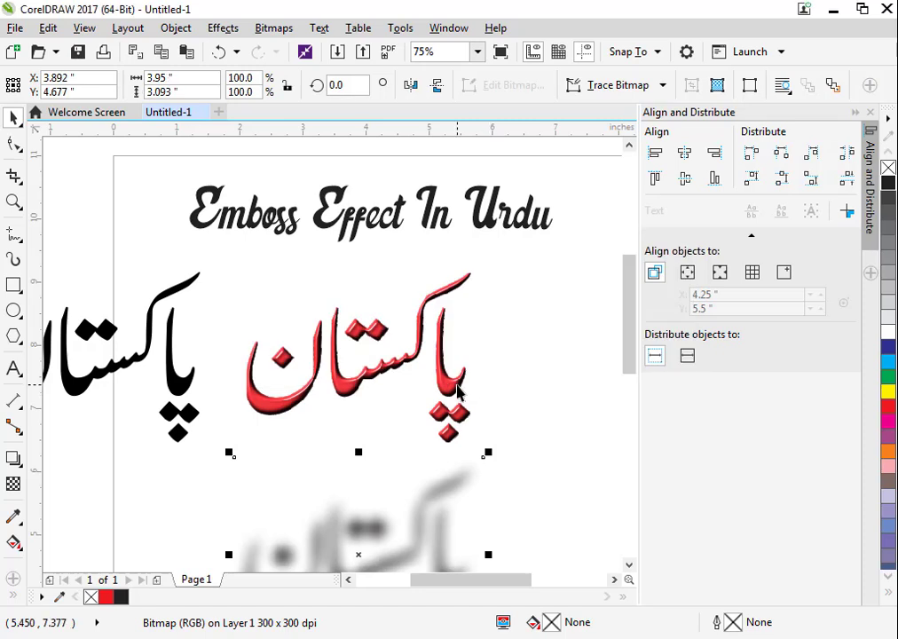
Centre the blurred black shadow vertically on the red embossed word and send it behind the word.
click(456, 391)
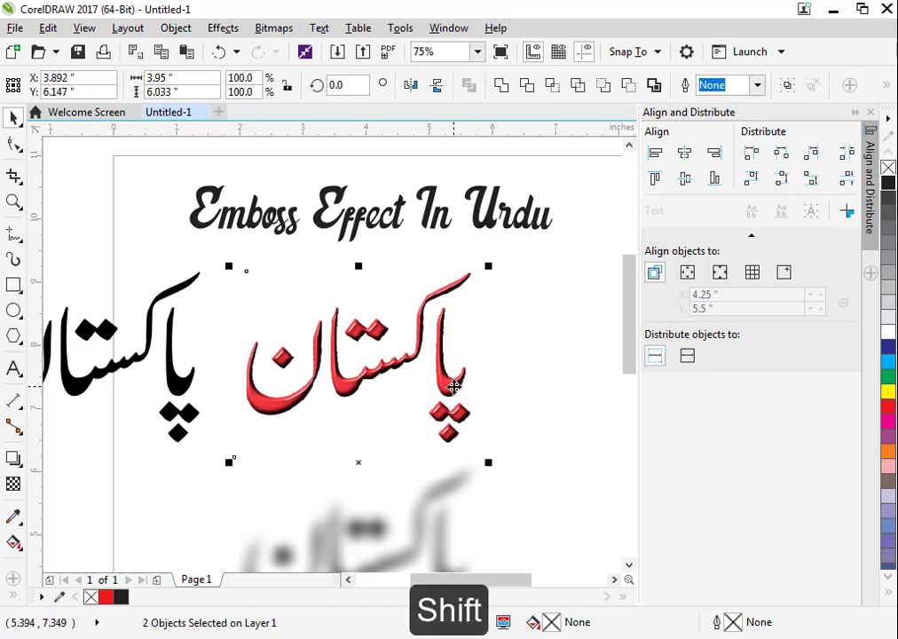
key(e)
click(485, 391)
click(567, 389)
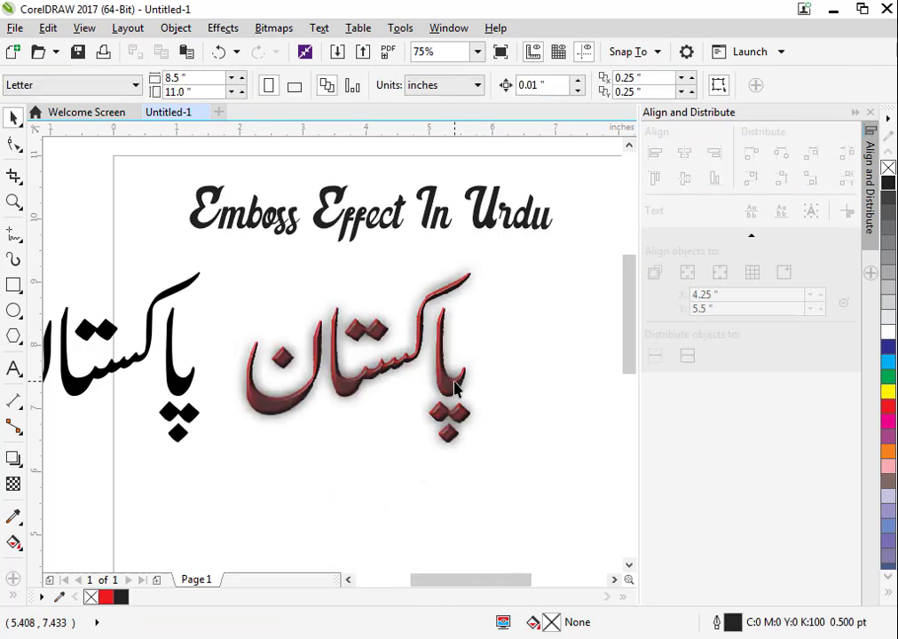
click(454, 387)
key(shift+Next)
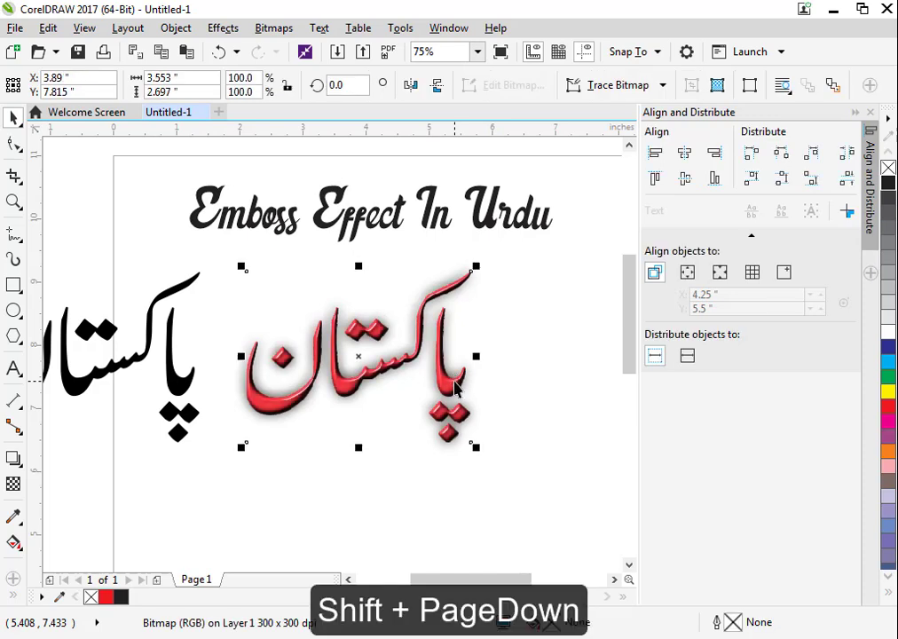
Nudge the red embossed word about 0.03 inch left and 0.06 inch up, offsetting it from its shadow.
key(Up)
key(Left)
key(Up)
key(Up)
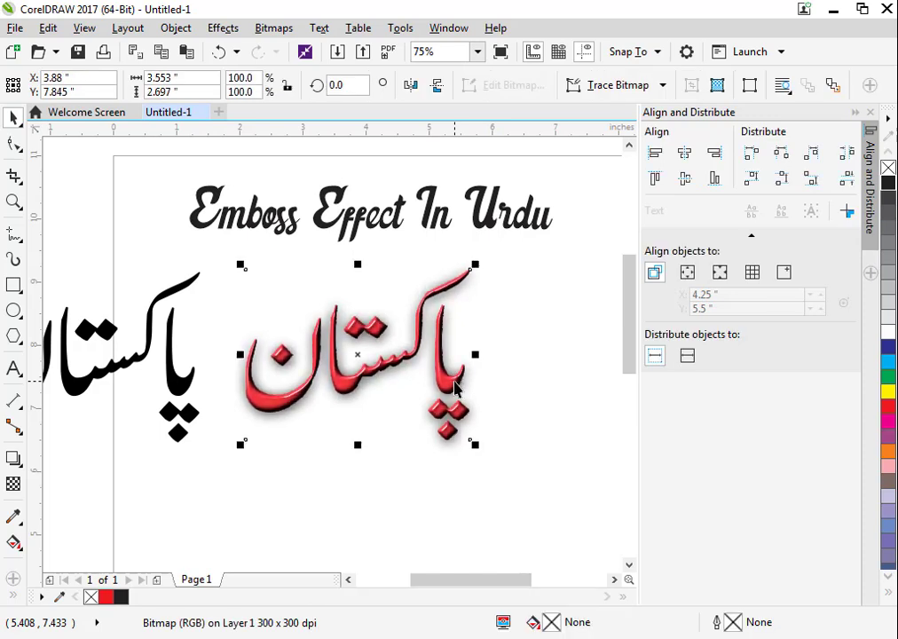
key(Left)
key(Left)
key(Up)
key(Up)
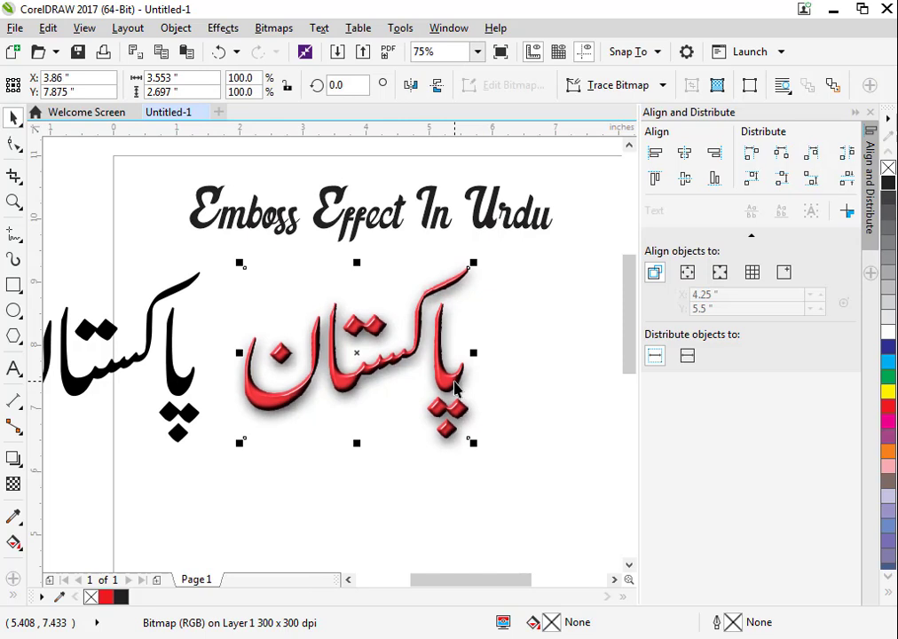
click(246, 488)
click(191, 374)
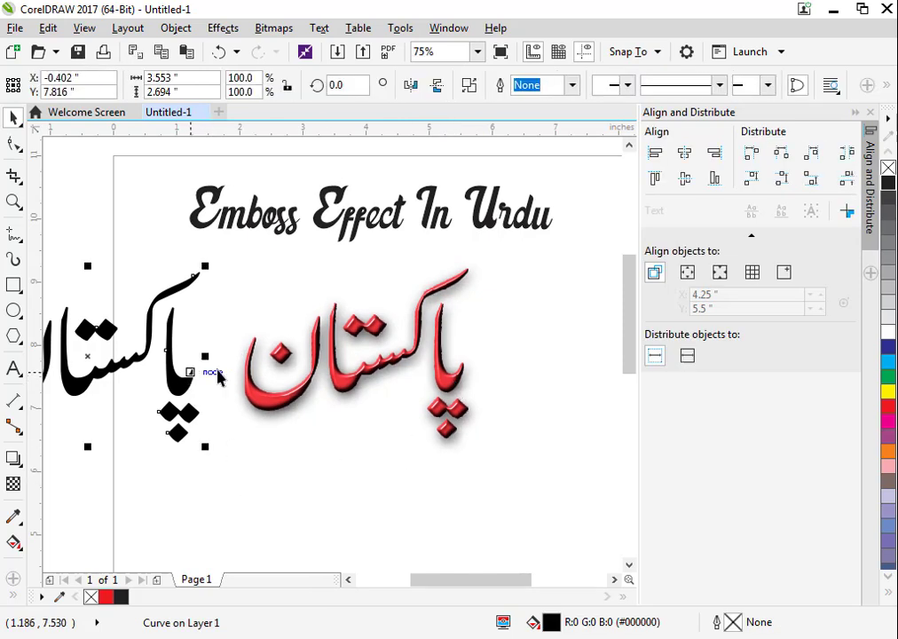
shift+click(344, 380)
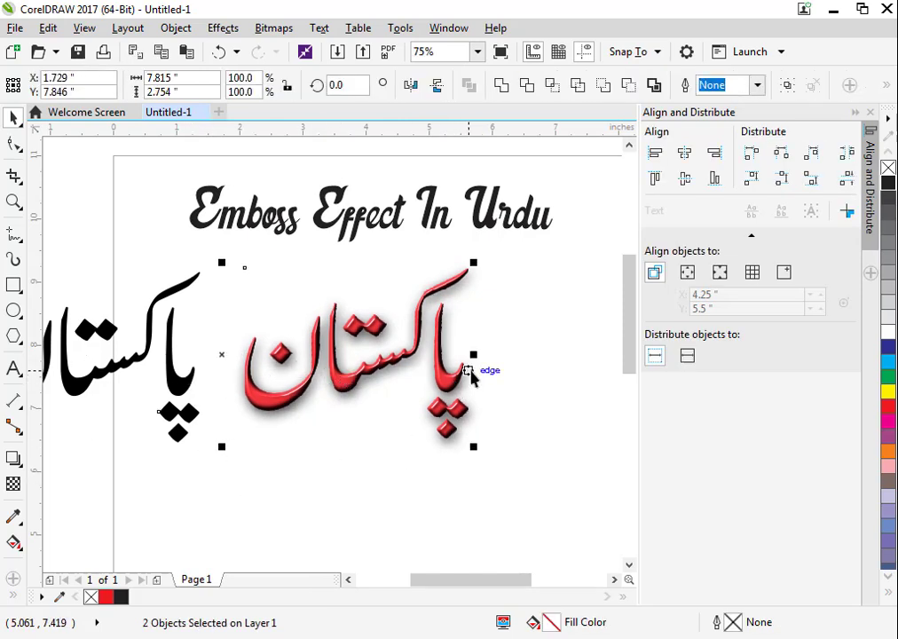
key(Escape)
Fill the remaining black copy of the word with white and give it a 2 pt white outline.
click(165, 391)
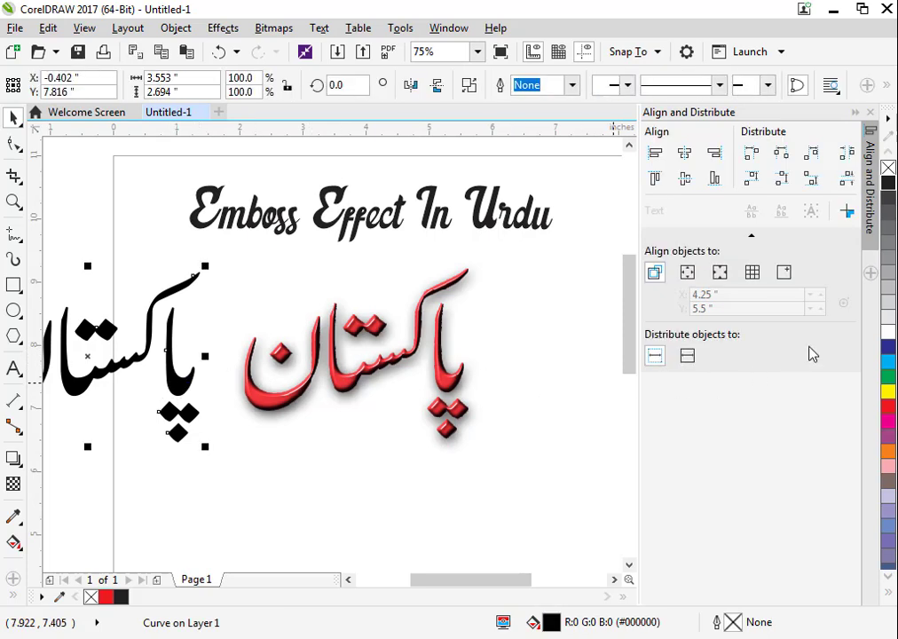
click(886, 335)
right_click(886, 334)
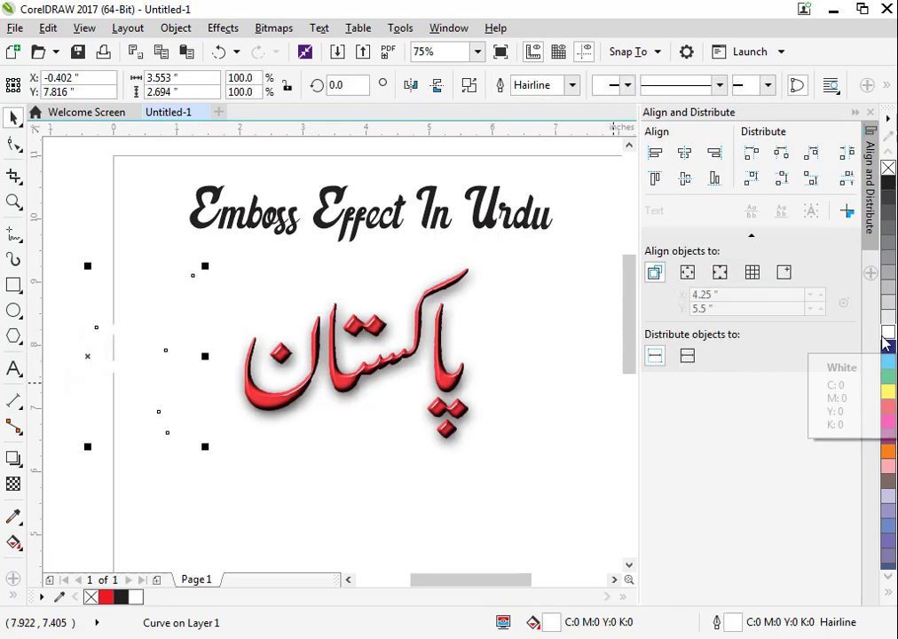
key(F12)
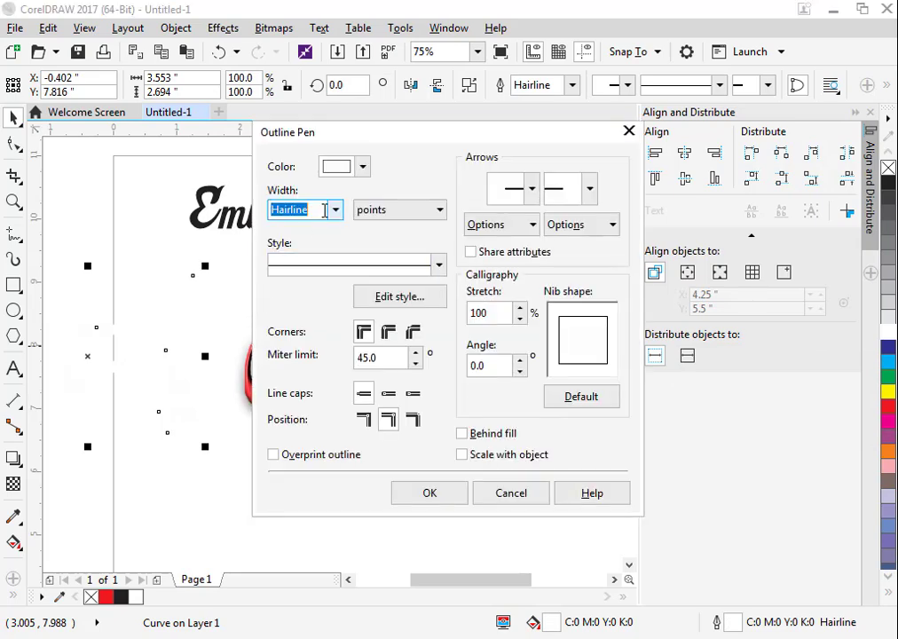
text(2)
key(Return)
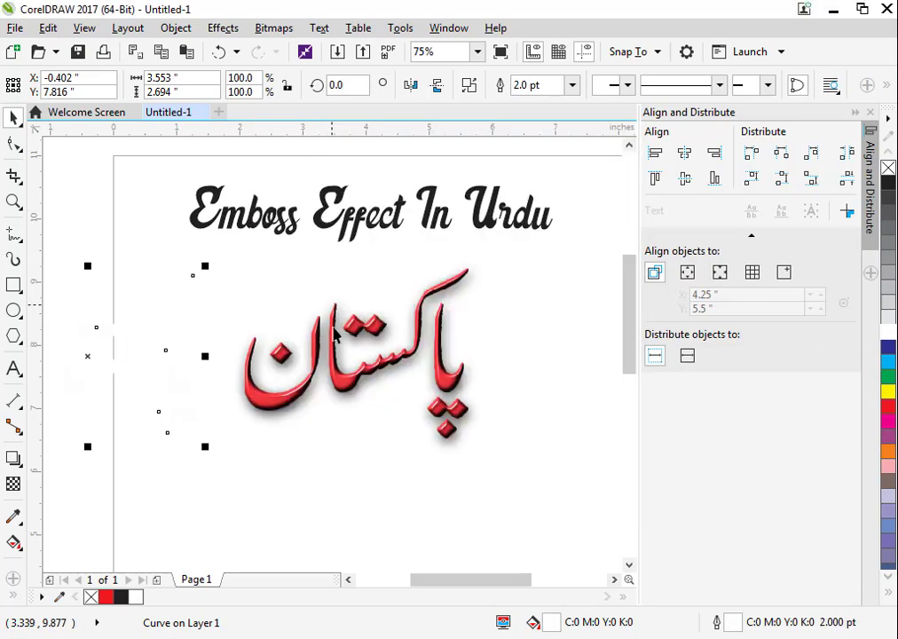
Centre the white copy horizontally on the red word and place it between the red word and the shadow.
shift+click(342, 380)
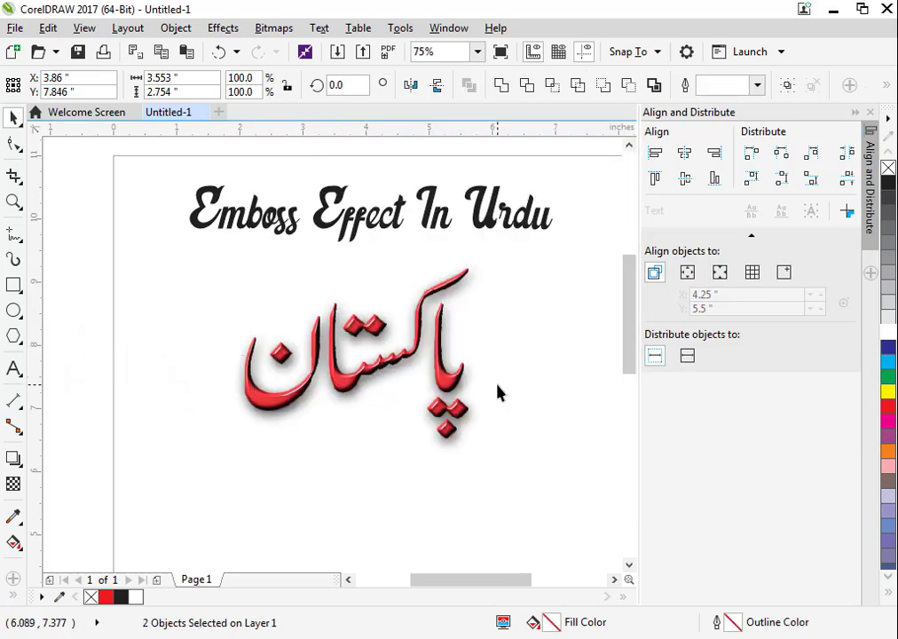
click(464, 429)
click(453, 388)
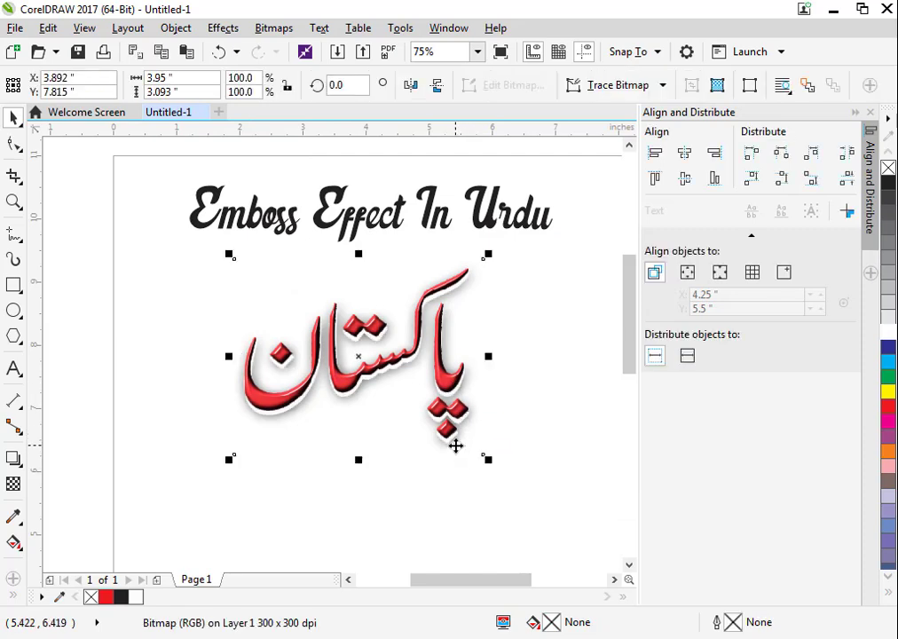
click(522, 444)
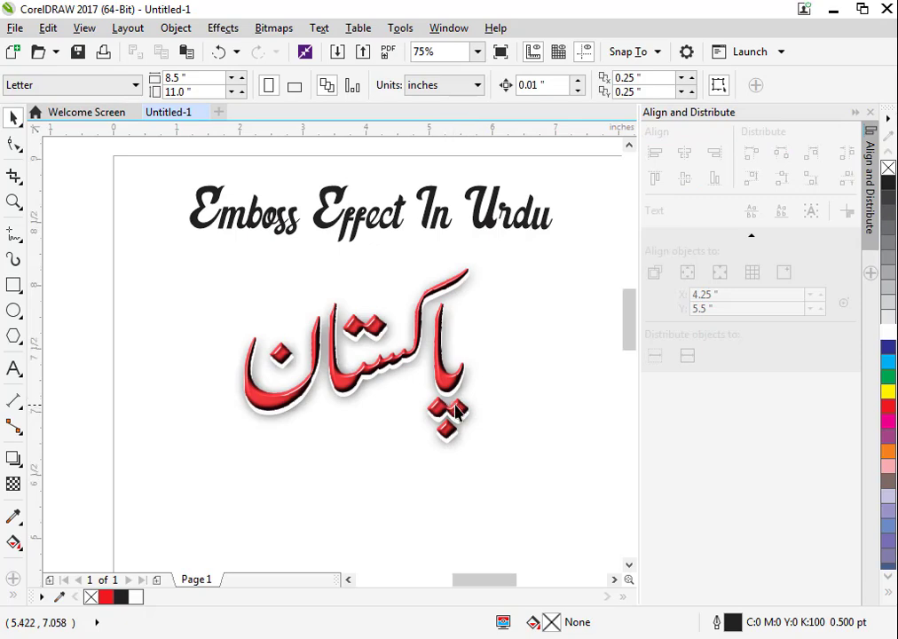
scroll(456, 411, up, 2)
click(489, 465)
scroll(489, 463, down, 1)
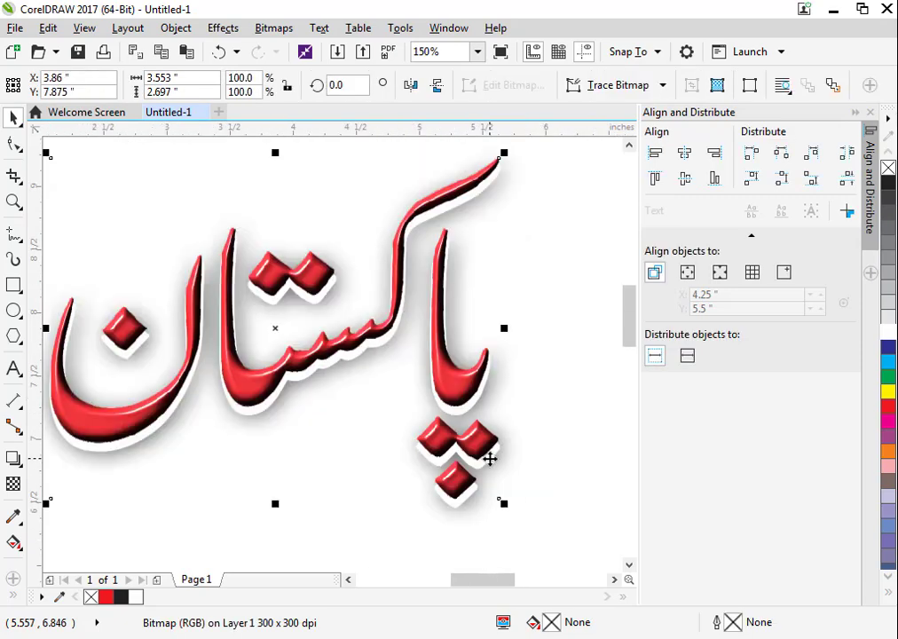
scroll(489, 459, down, 1)
key(Escape)
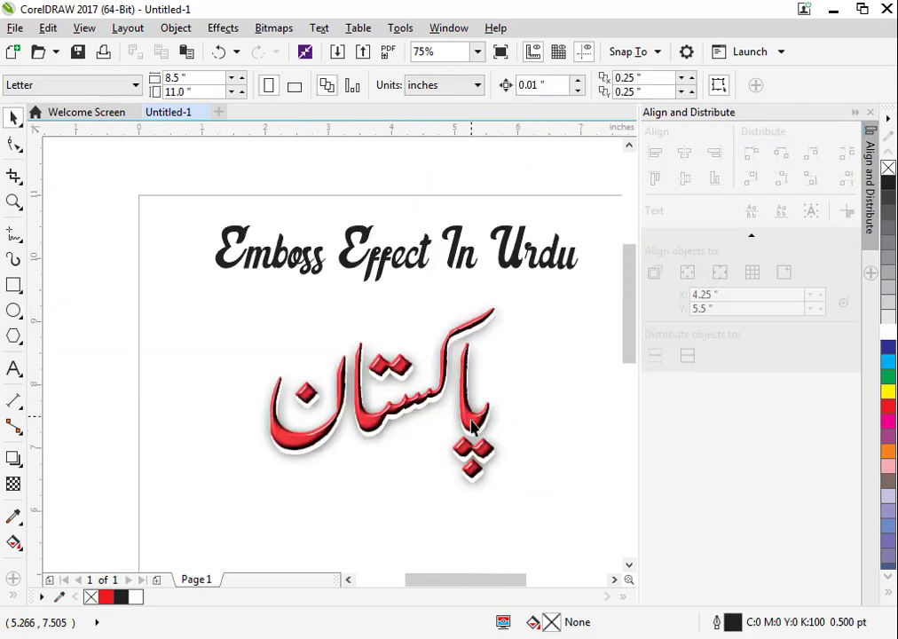
scroll(489, 485, up, 1)
drag(475, 480, 461, 457)
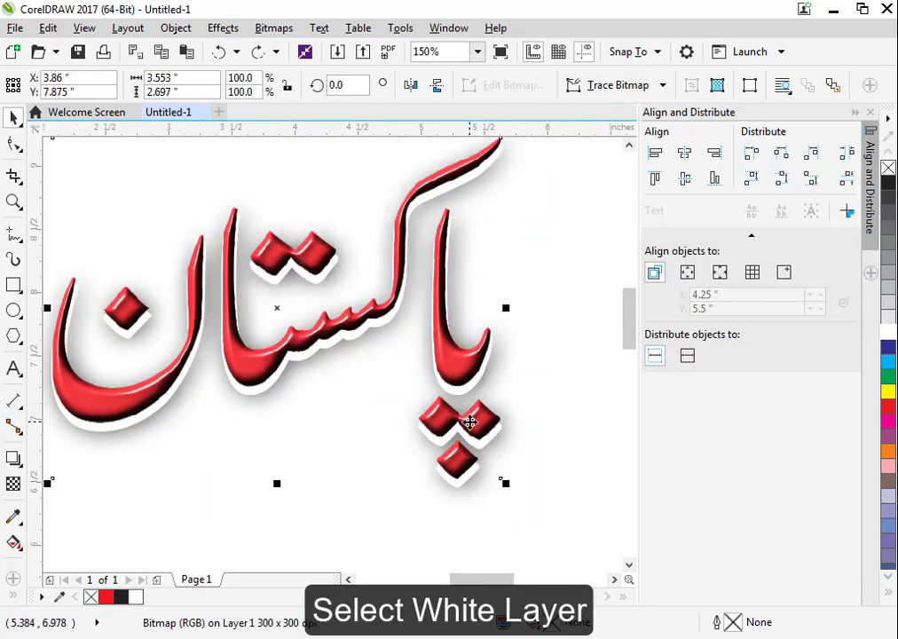
alt+click(470, 422)
key(Escape)
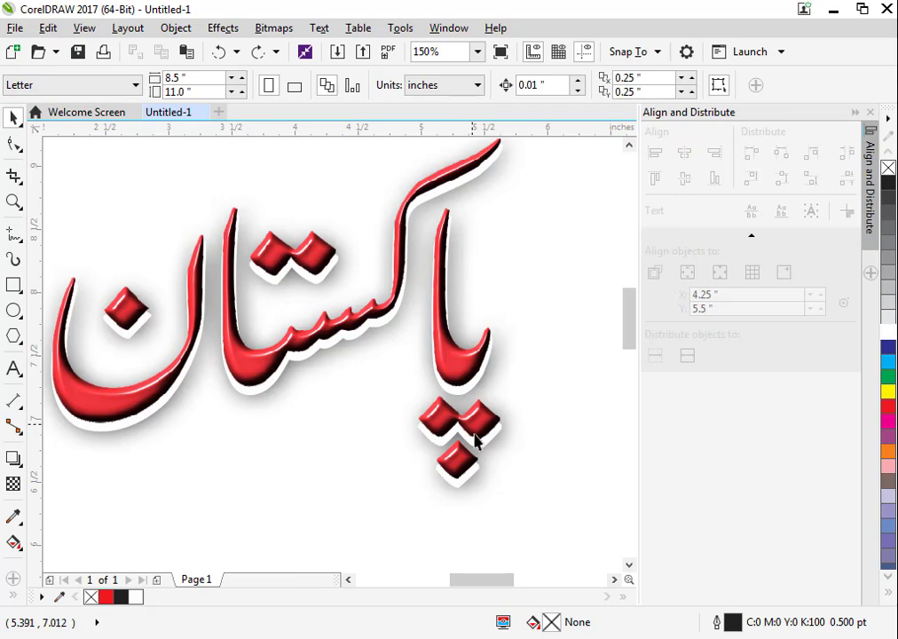
Select the white copy behind the red word, pull it free, and align its centre with the red word both ways.
mouse_move(489, 449)
mouse_down()
mouse_move(489, 435)
mouse_move(535, 473)
mouse_move(498, 454)
mouse_up()
alt+click(373, 346)
drag(269, 318, 373, 377)
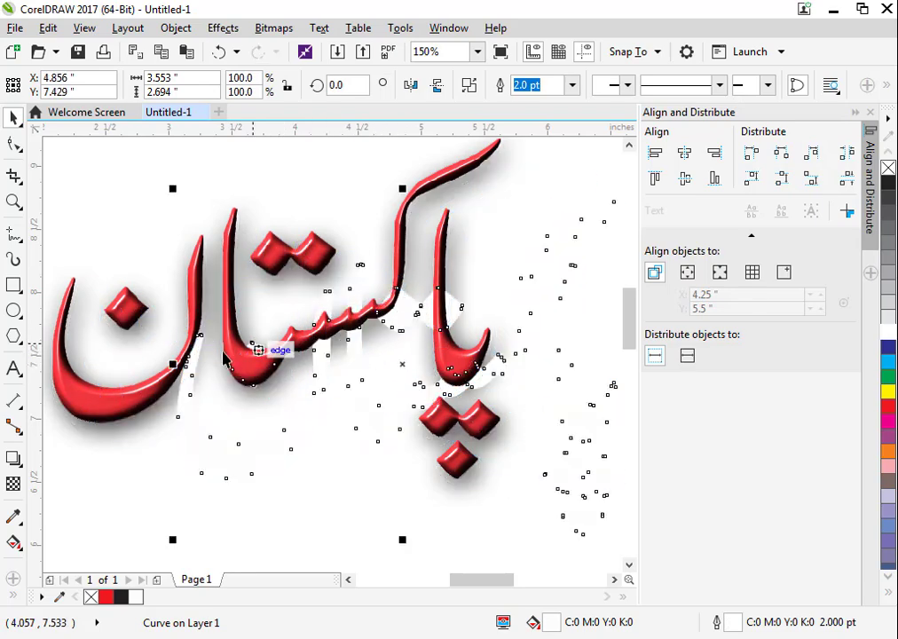
shift+click(104, 406)
key(e)
key(c)
click(551, 359)
Select the white copy beneath the red word and set its outline width to 4 pt.
click(463, 382)
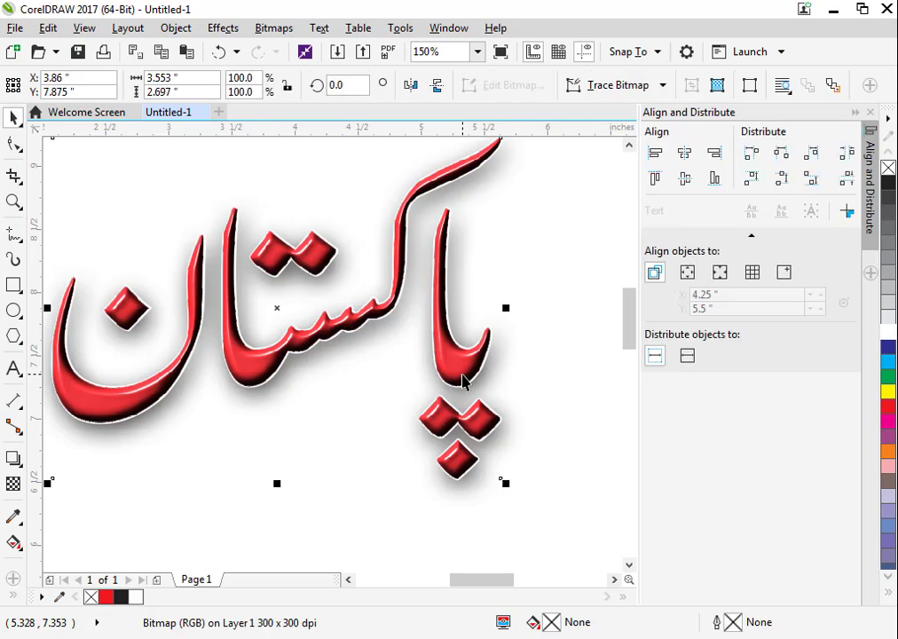
alt+click(462, 382)
key(F12)
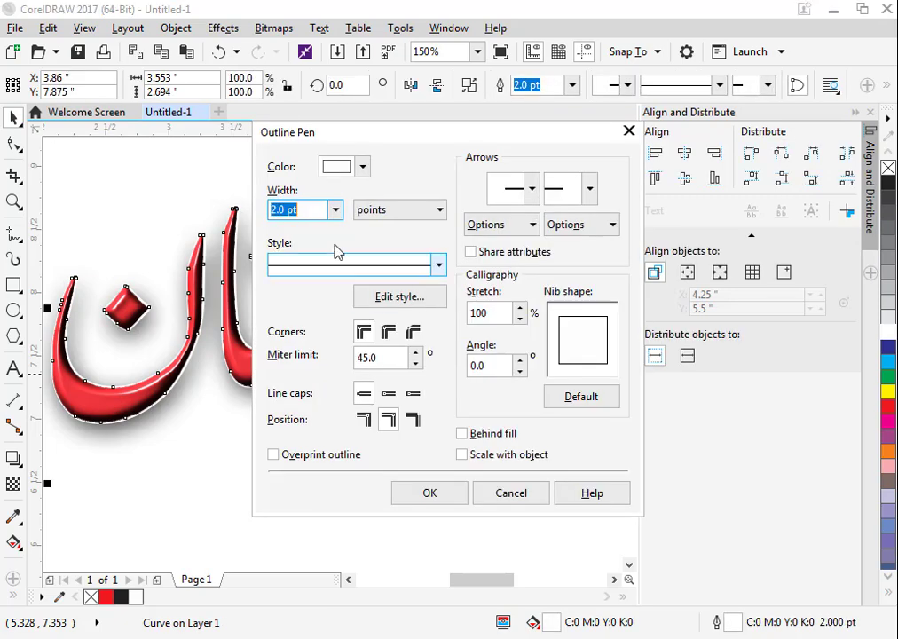
key(Return)
text(4)
key(Return)
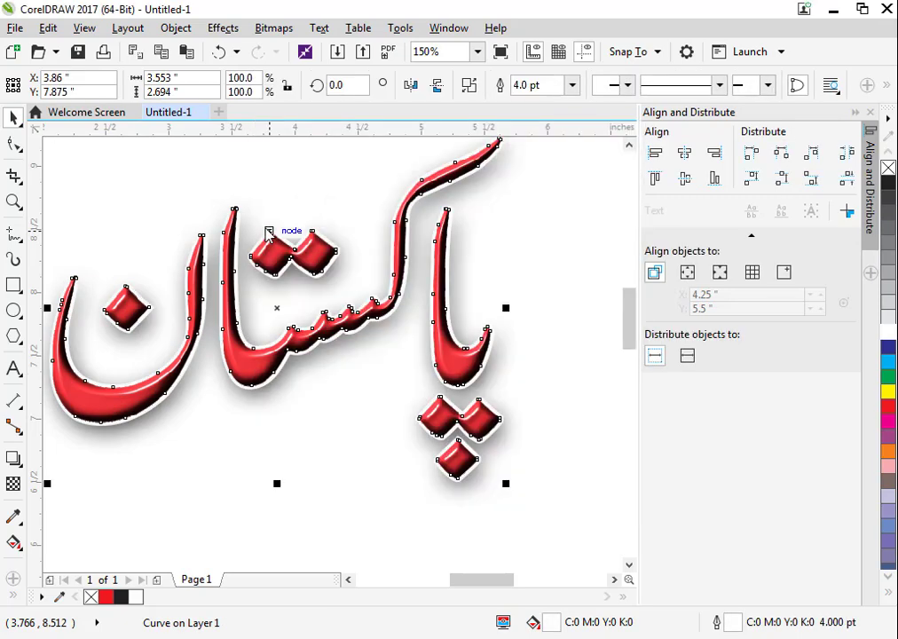
Set the white copy's outline width to 6 pt.
key(F11)
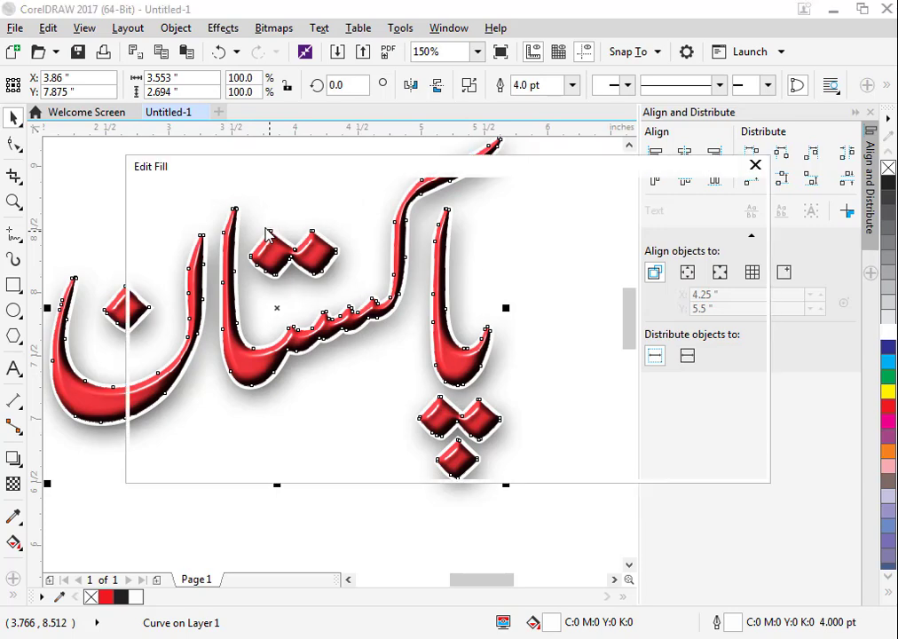
key(Escape)
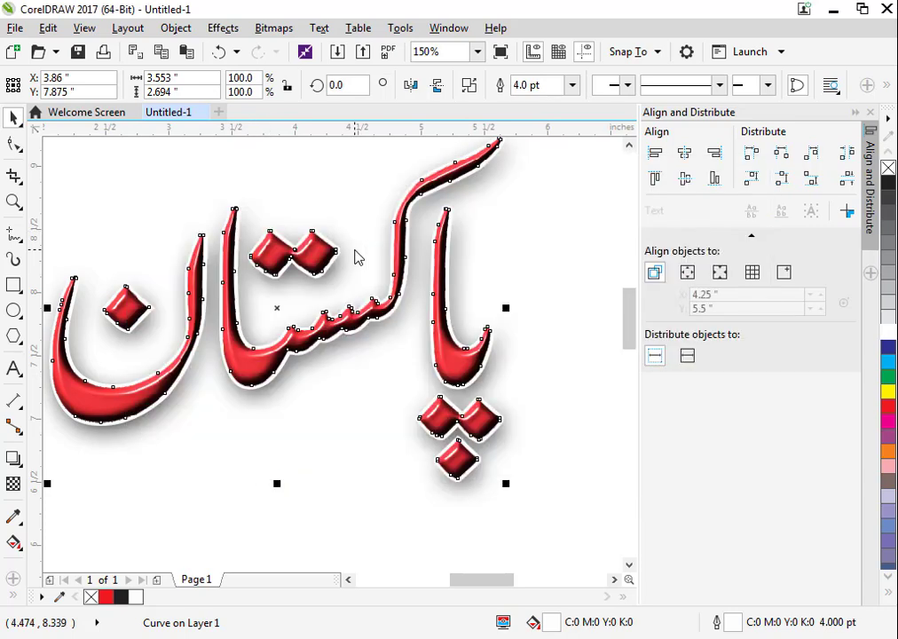
key(F12)
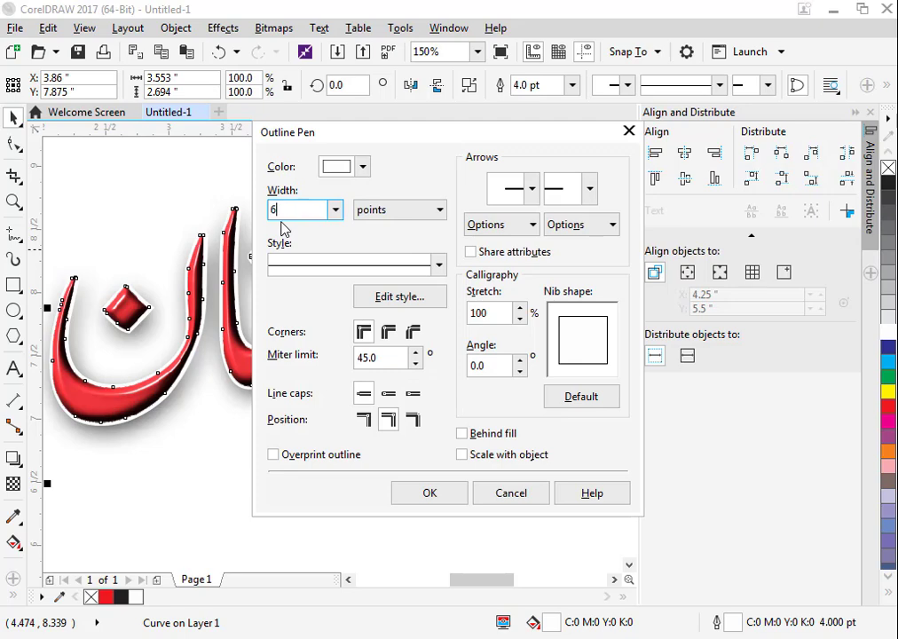
key(Return)
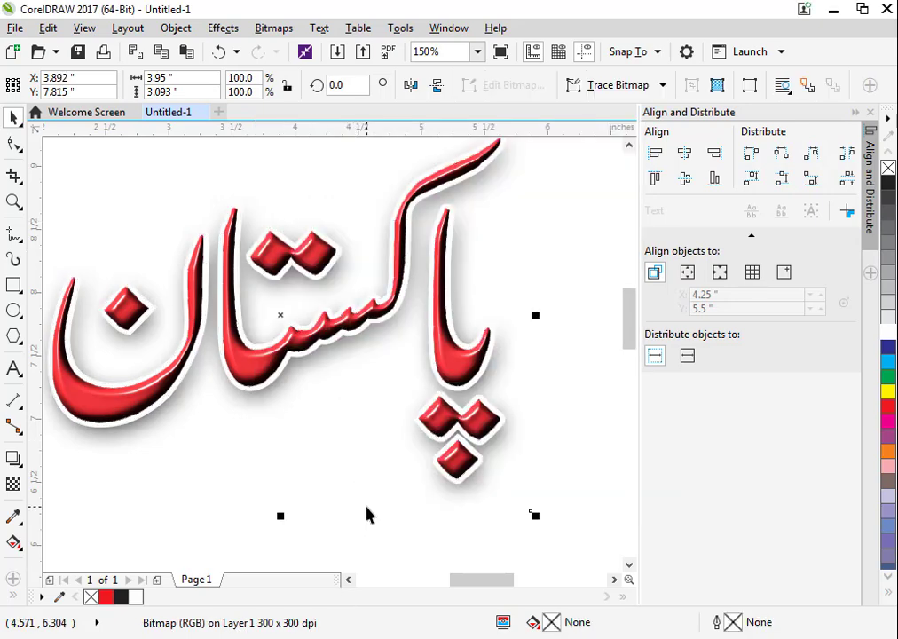
Group the red word, its white-outlined copy and the blurred shadow into one object.
scroll(368, 514, down, 2)
click(527, 445)
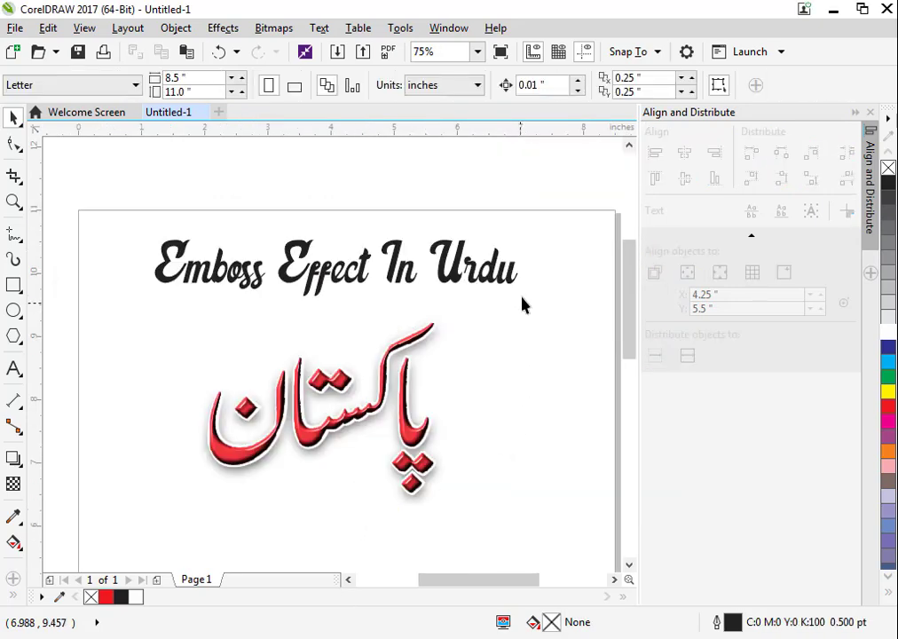
drag(339, 441, 167, 545)
key(ctrl+g)
scroll(467, 408, up, 2)
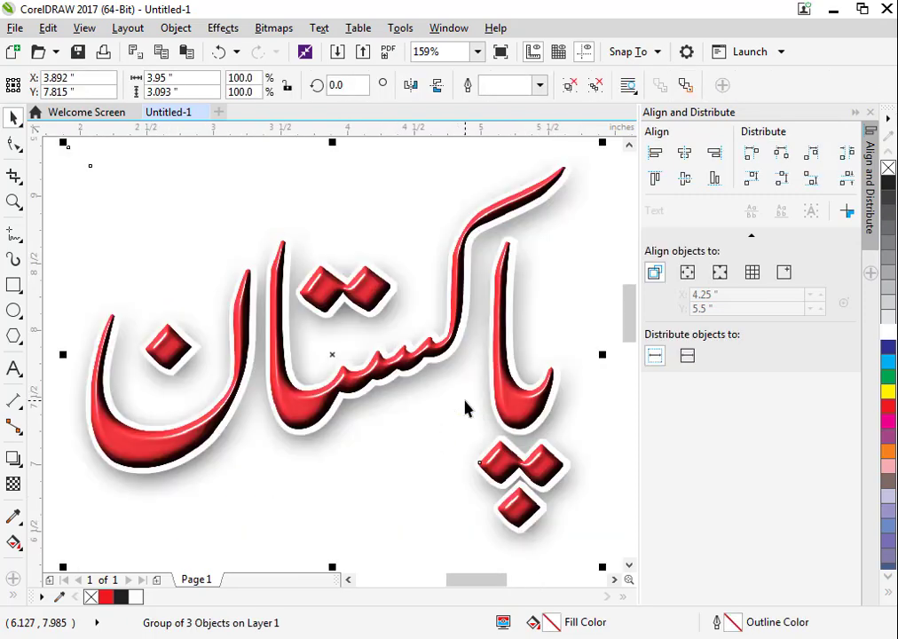
Examine the heading and the finished embossed word together up close.
scroll(457, 409, down, 4)
drag(508, 295, 282, 496)
key(shift+F2)
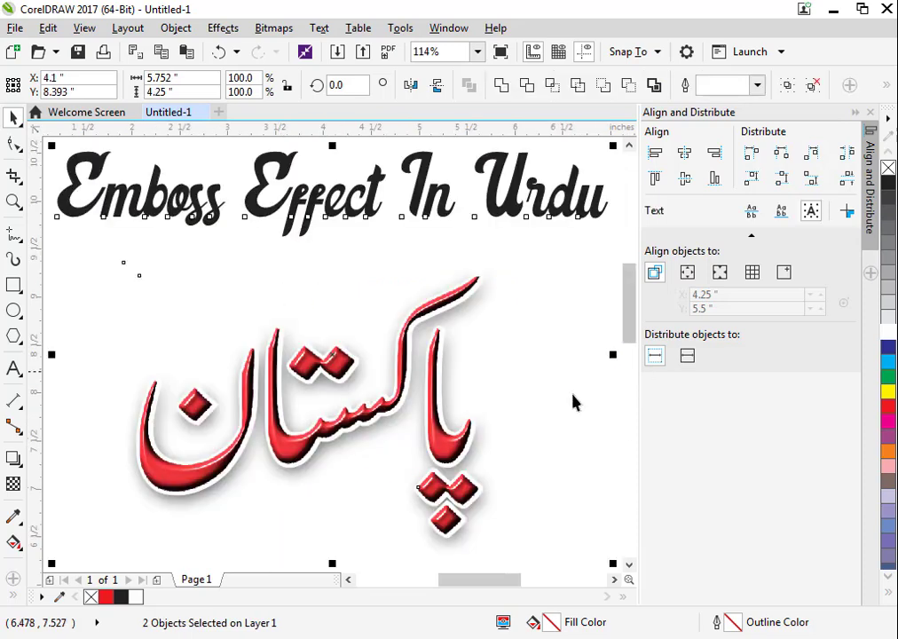
click(551, 432)
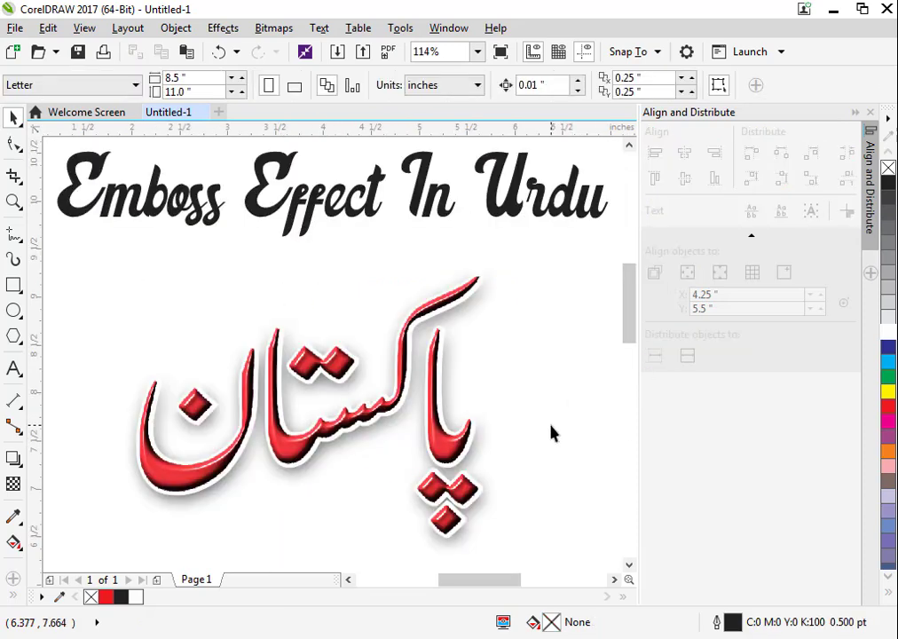